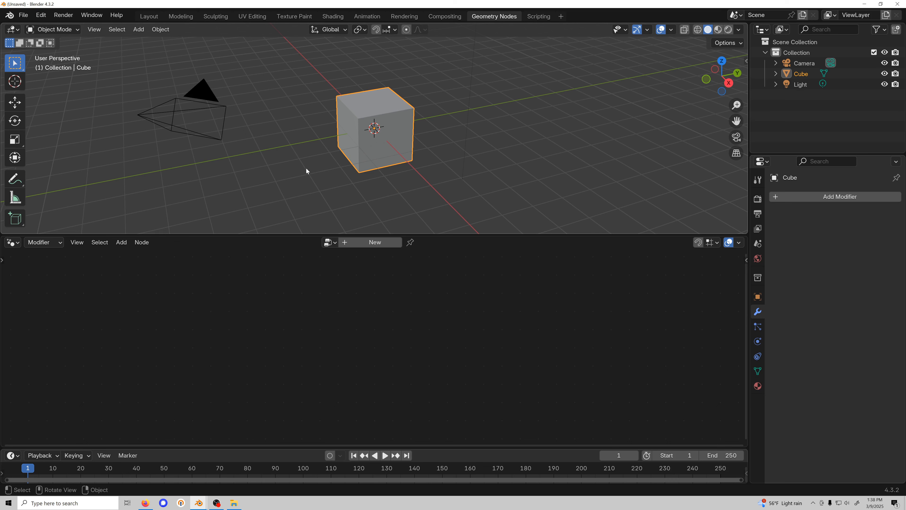
- Create a geometry node tree on the cube and connect a new Curve Circle node to the Group Output's Geometry
left_click_drag(283, 235, 301, 156)
left_click(370, 165)
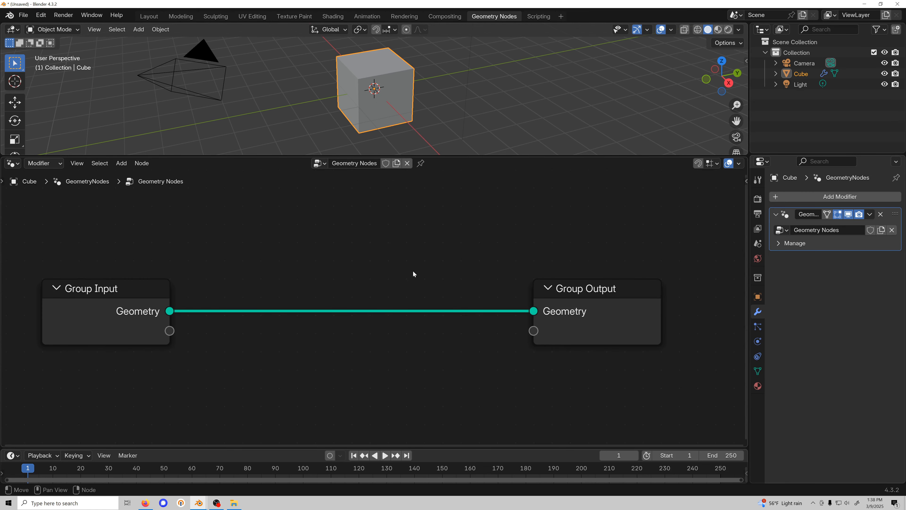
key("shift+a")
type("cur")
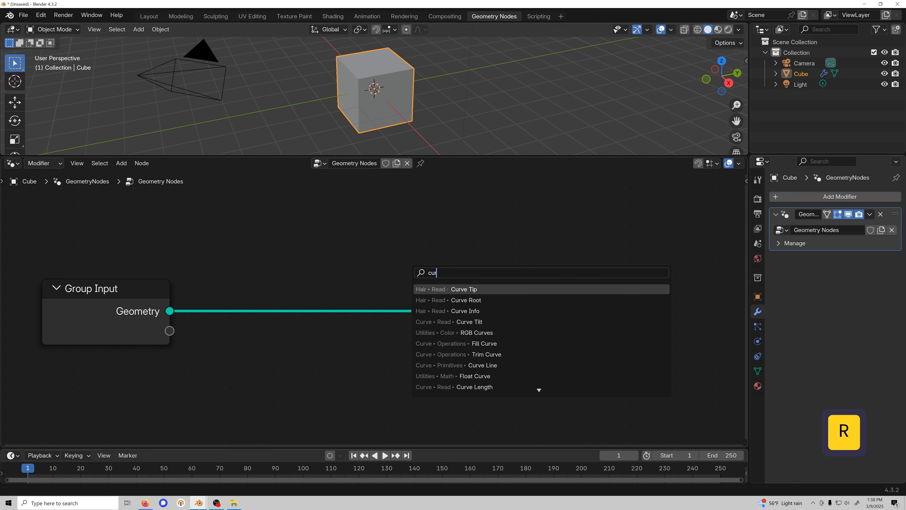
type("ve c")
key("Return")
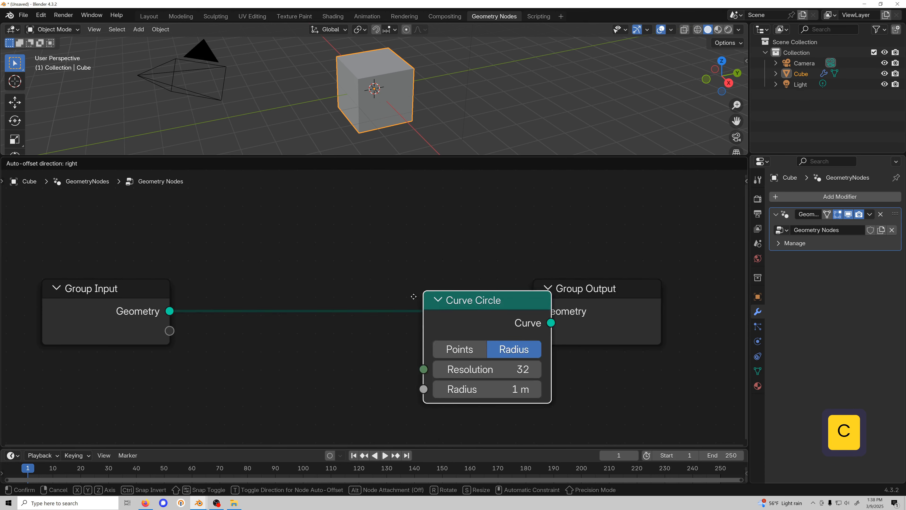
left_click(396, 347)
left_click_drag(430, 357, 534, 311)
scroll(71, 275, "down", 3)
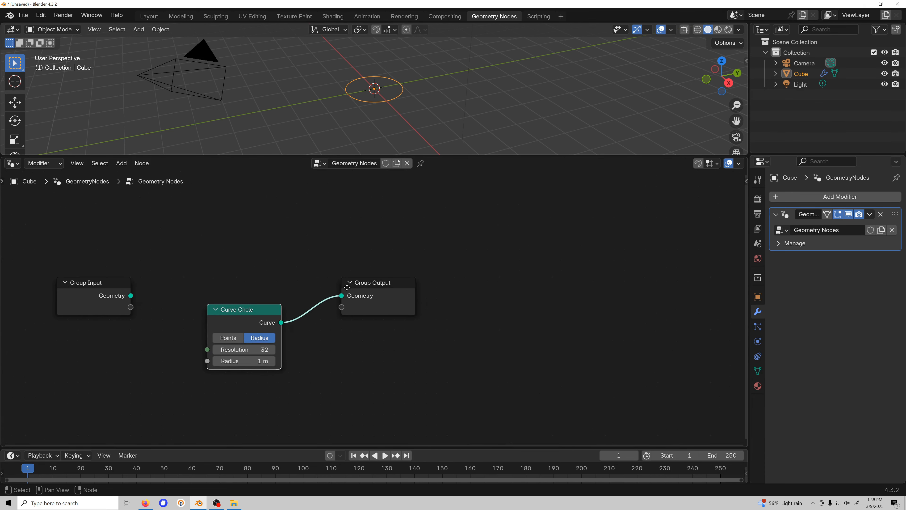
- Insert a Trim Curve node between Curve Circle and Group Output, and test its End factor in top view, leaving it at 1.000
left_click_drag(404, 285, 559, 295)
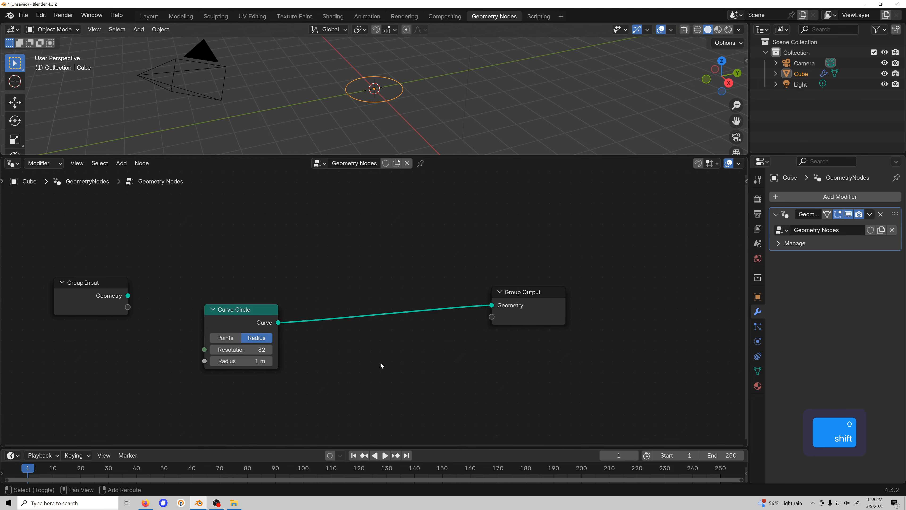
key("shift+a")
type("trim")
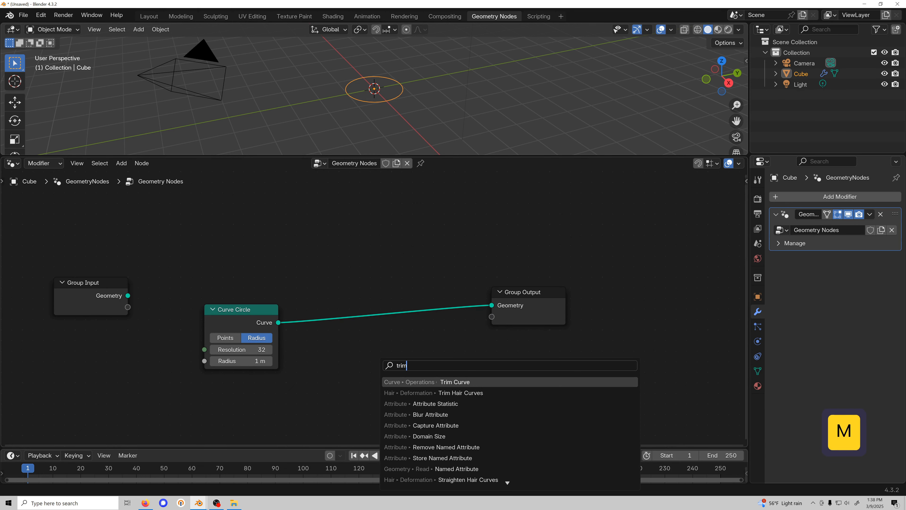
key("Return")
left_click(336, 287)
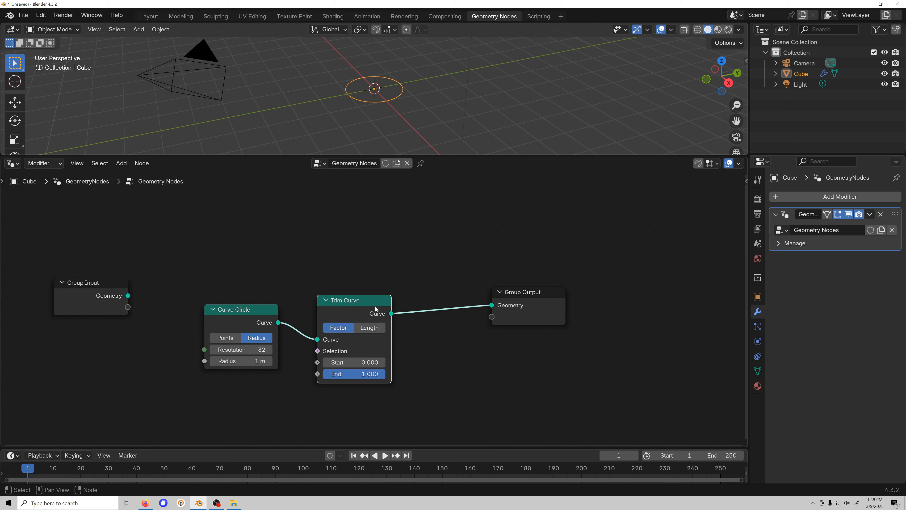
left_click(722, 60)
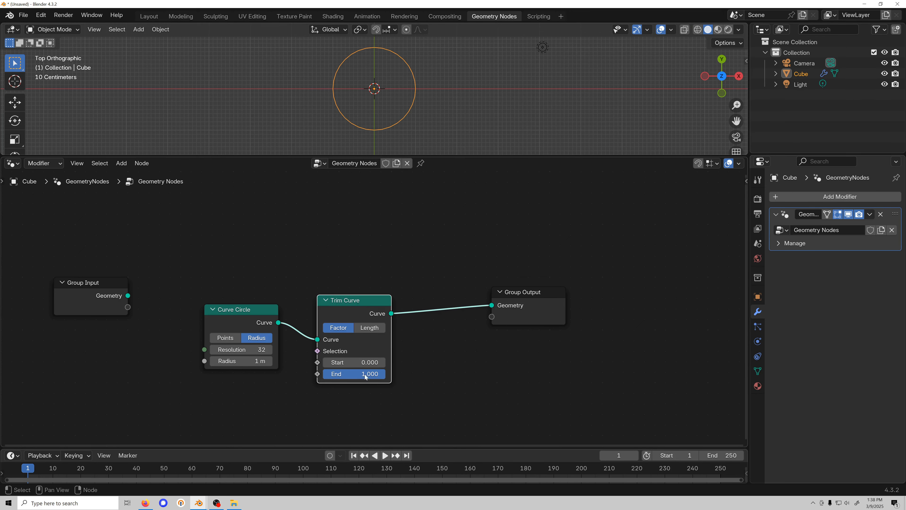
left_click_drag(365, 376, 385, 374)
- Insert a Curve to Mesh node between Trim Curve and Group Output, making room for it in the node tree
middle_click_drag(431, 353, 343, 332)
left_click_drag(440, 277, 579, 296)
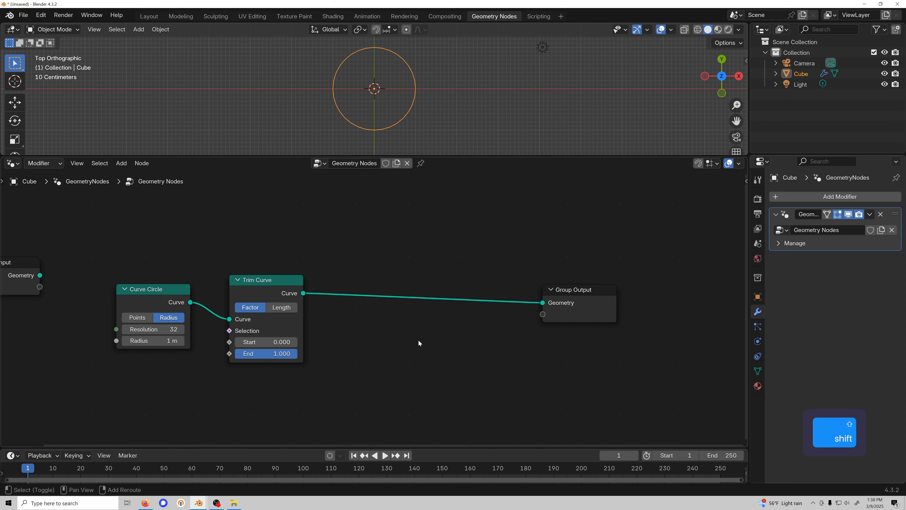
key("shift+a")
mouse_move(418, 340)
type("m")
key("BackSpace")
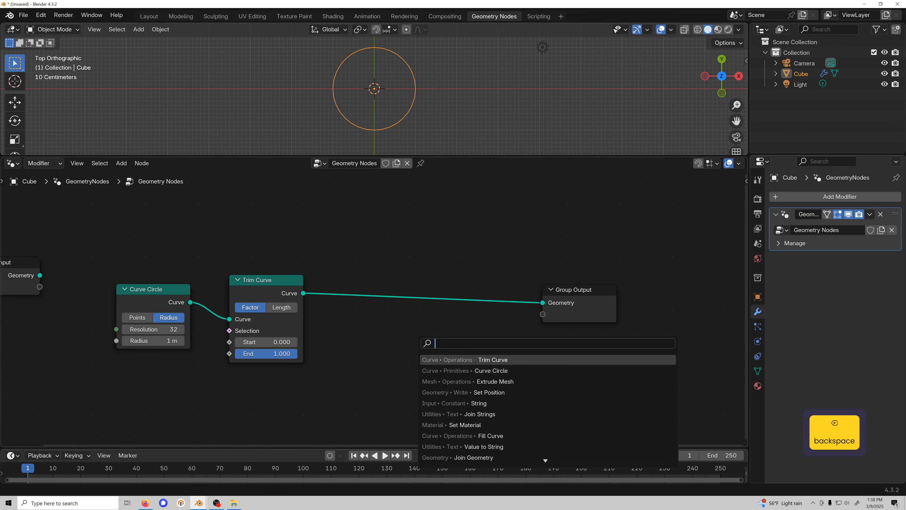
type("curve to me")
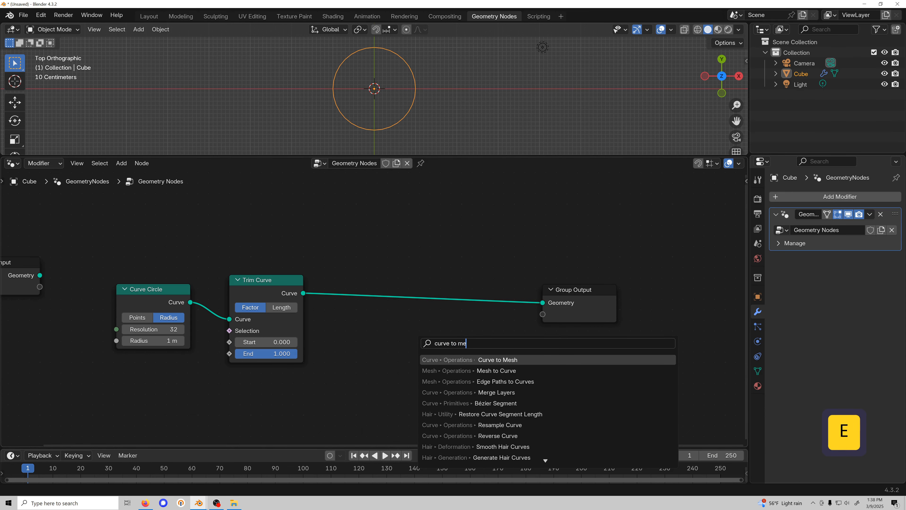
key("Return")
left_click(347, 286)
middle_click_drag(347, 285, 383, 231)
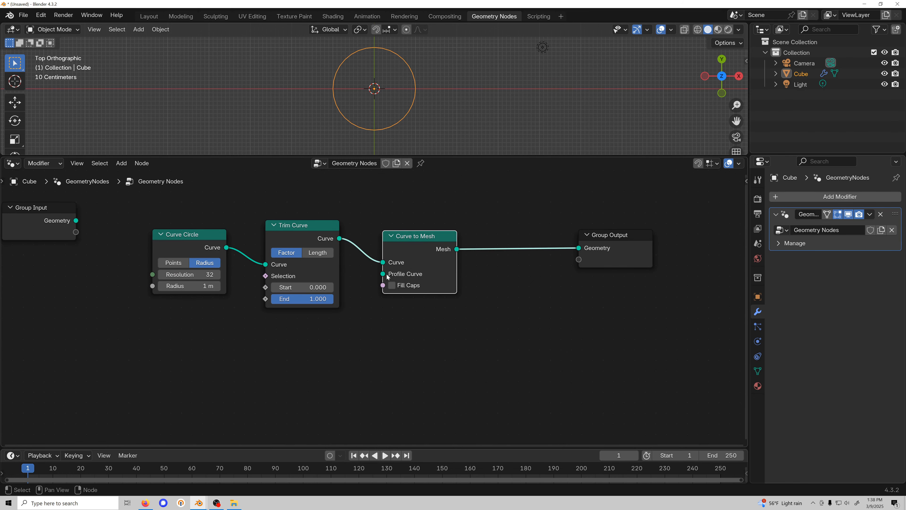
- Duplicate the Curve Circle node, connect the copy to Curve to Mesh's Profile Curve, and set its radius to 0.24 m
left_click_drag(384, 275, 196, 338)
left_click(184, 233)
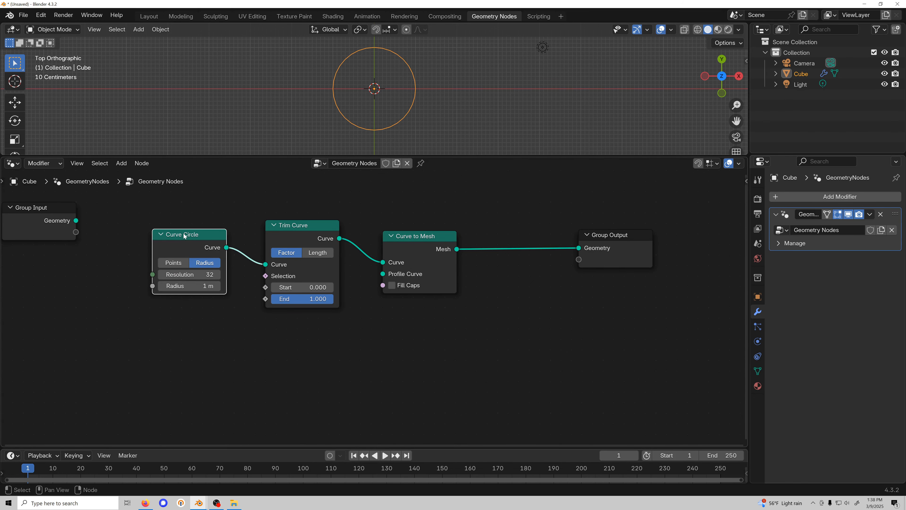
key("shift+d")
left_click(228, 320)
left_click_drag(272, 335, 383, 274)
left_click_drag(246, 325, 321, 332)
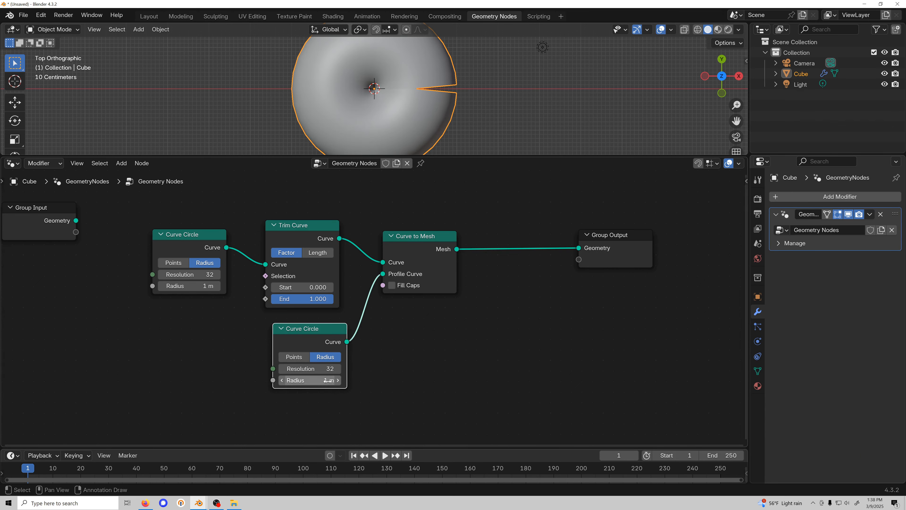
mouse_move(310, 380)
left_mouse_down("shift")
mouse_move(278, 380)
mouse_move(303, 380)
left_mouse_up("shift")
- Set the resolution of the Curve Circle feeding Trim Curve to 512 to close the gap in the ring
scroll(404, 100, "up", 8)
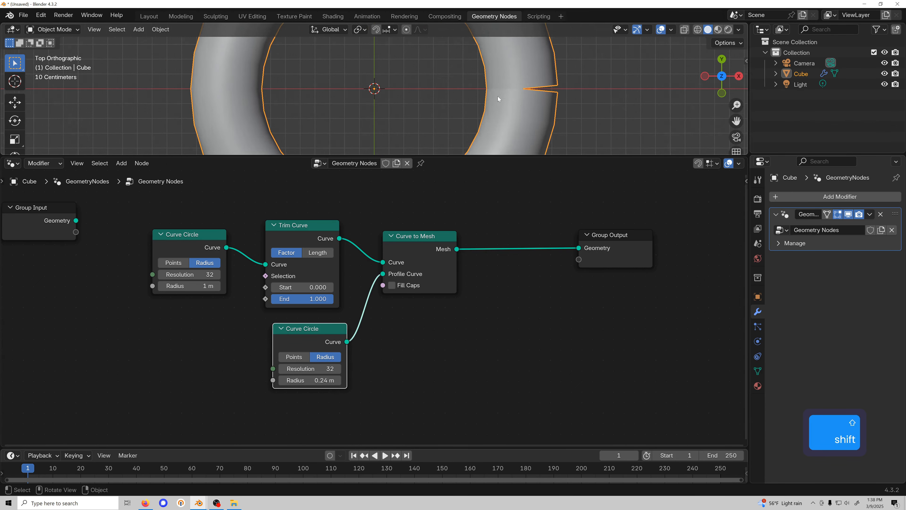
scroll(404, 101, "up", 6)
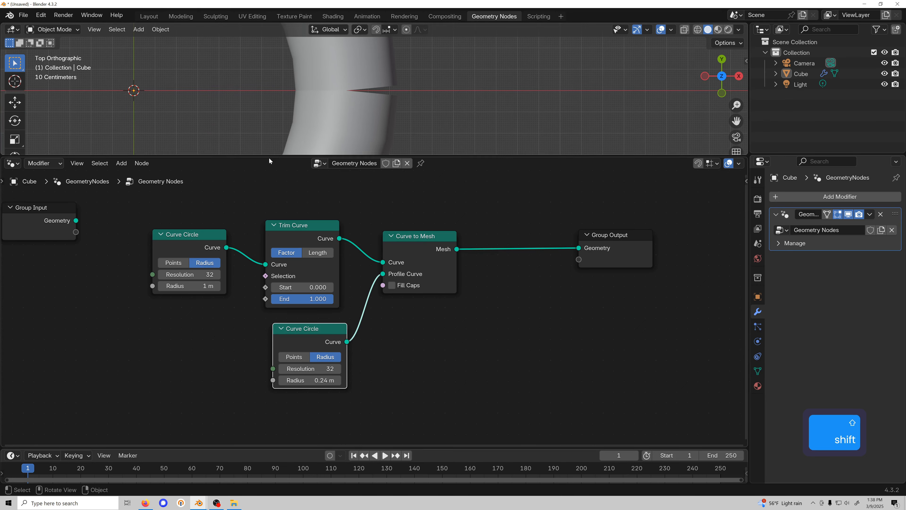
left_click_drag(209, 275, 357, 275)
scroll(173, 114, "down", 12)
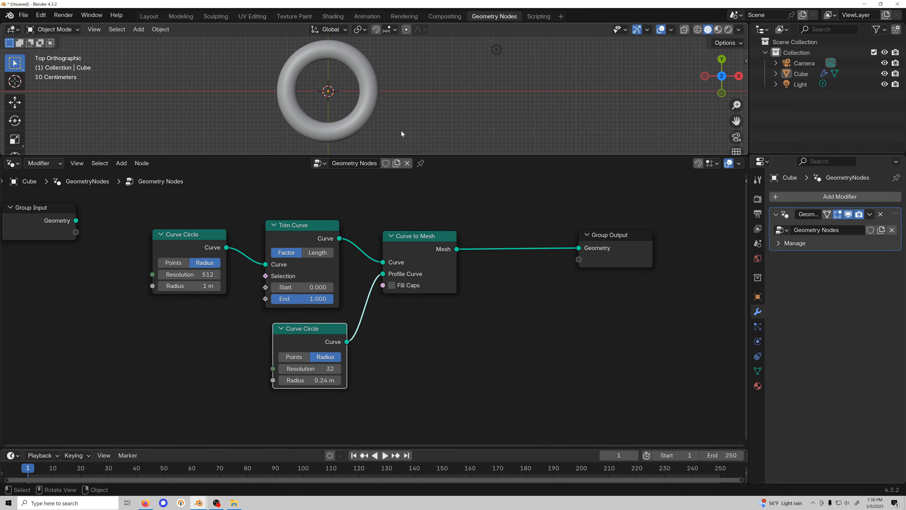
- Examine the ring in perspective and from the top, with the 3D viewport enlarged
middle_click_drag(402, 131, 353, 91)
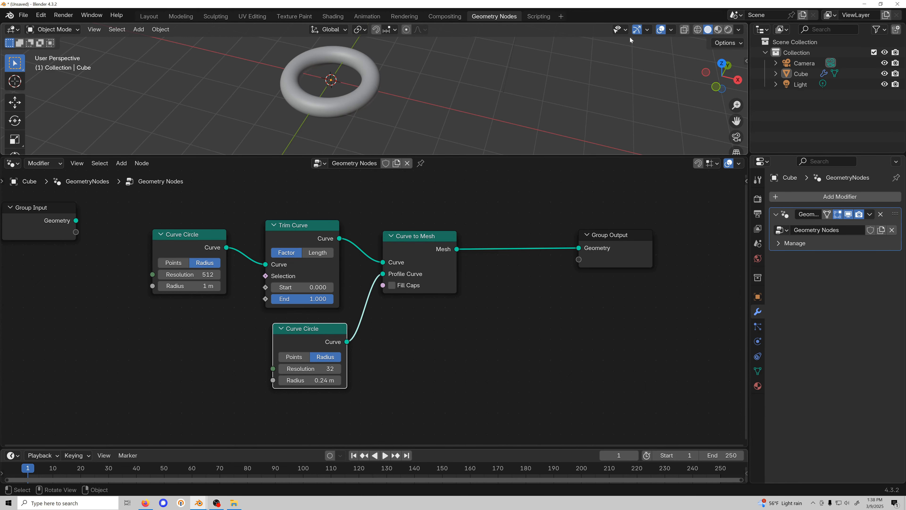
left_click(728, 66)
middle_click_drag(647, 81, 536, 116)
left_click(722, 68)
scroll(386, 90, "up", 4)
middle_click_drag(395, 89, 443, 151, "shift")
left_click_drag(429, 156, 436, 207)
scroll(389, 138, "down", 3)
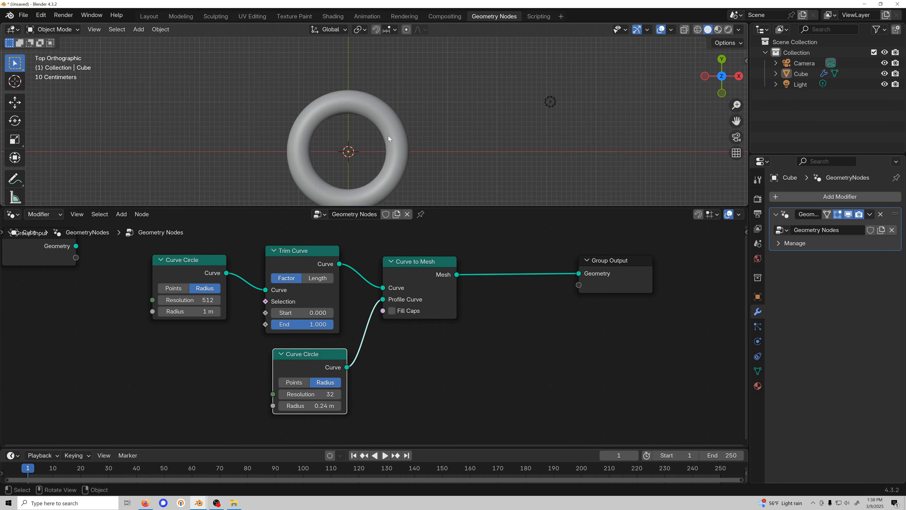
middle_click_drag(388, 136, 329, 105, "shift")
- Insert a Set Material node between Curve to Mesh and Group Output
middle_click_drag(579, 315, 390, 332, "shift")
left_click_drag(428, 283, 568, 317)
left_click(396, 357)
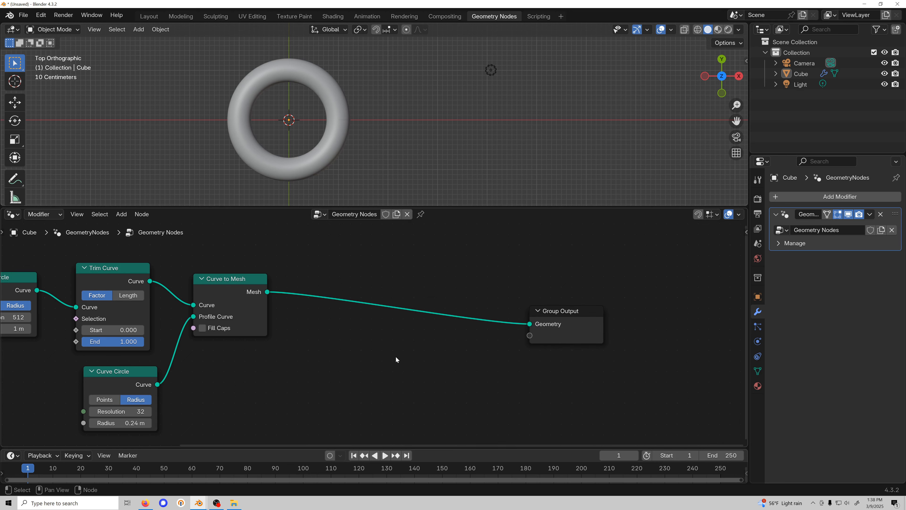
key("shift+a")
type("set ma")
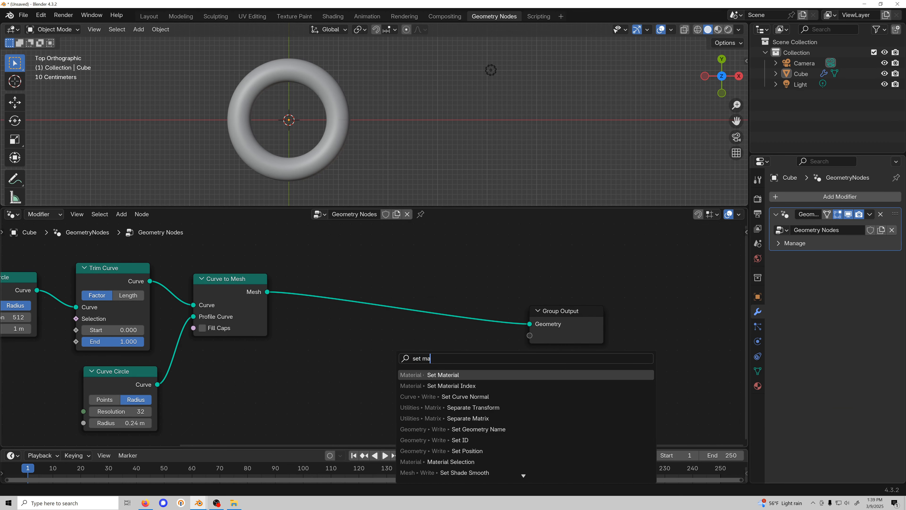
key("Return")
left_click(361, 276)
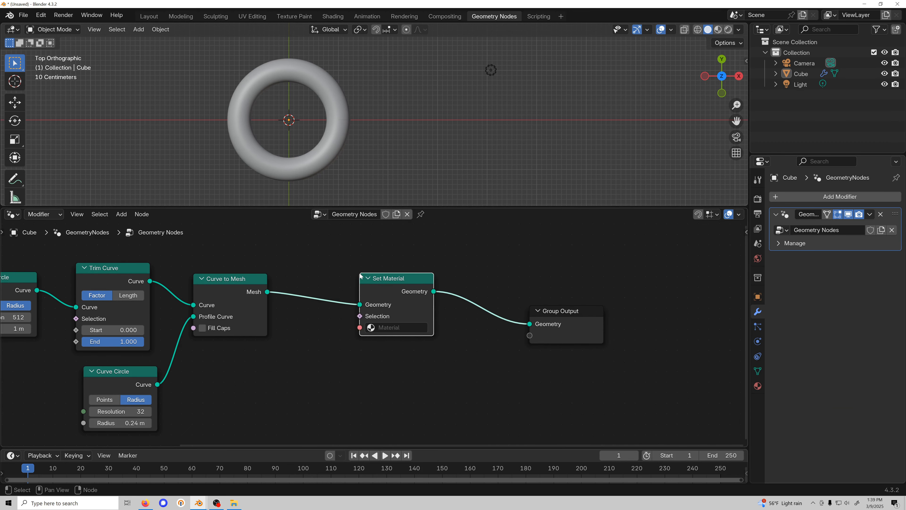
- Give the cube's material an orange base color and a roughness of 1.000, and rename it Orange
left_click(757, 386)
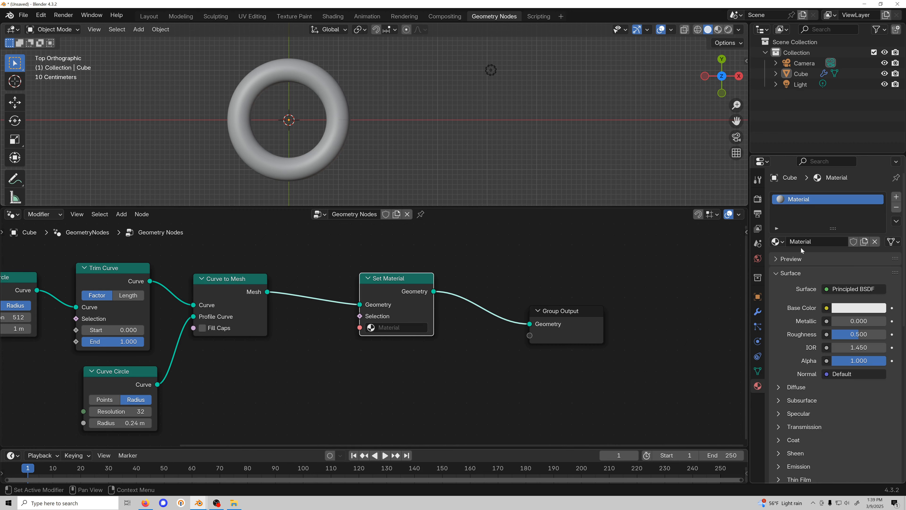
left_click(847, 307)
left_click_drag(803, 216, 808, 210)
left_click_drag(858, 334, 885, 335)
double_click(818, 243)
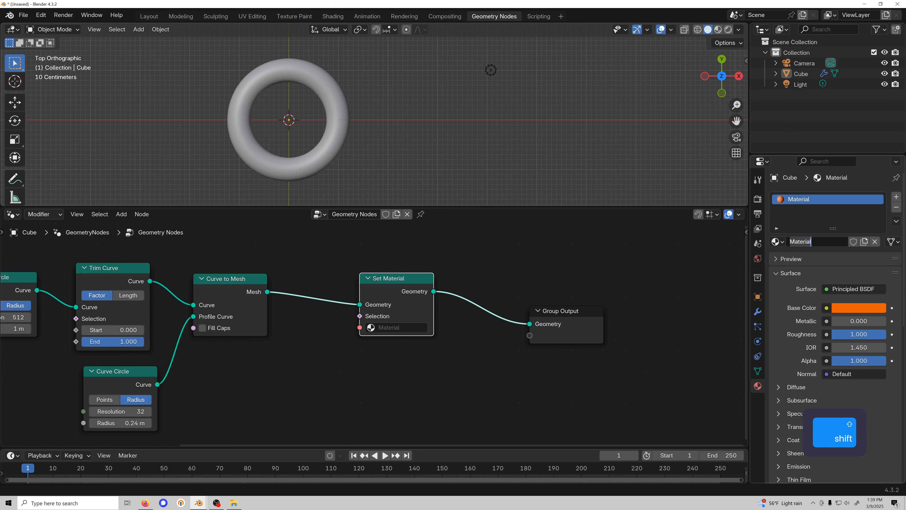
type("Orange")
key("Return")
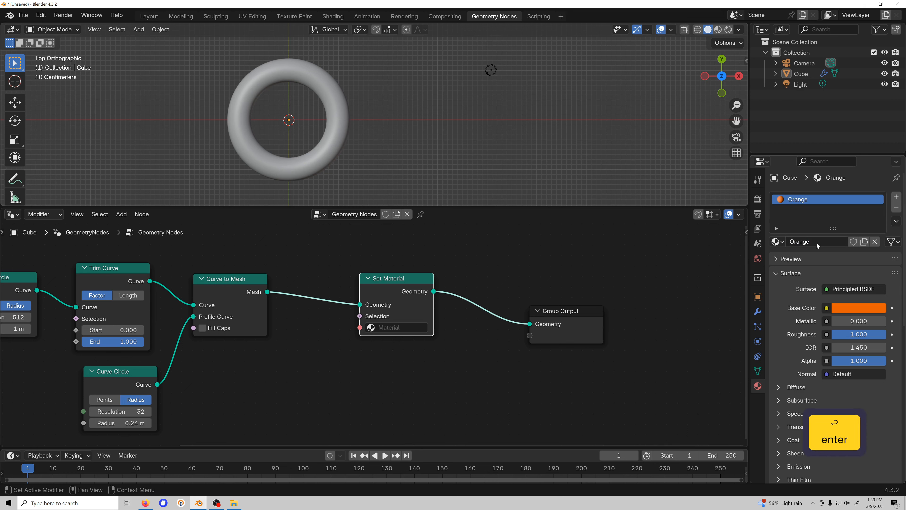
- Assign the Orange material in the Set Material node and display the viewport with rendered shading
left_click(366, 328)
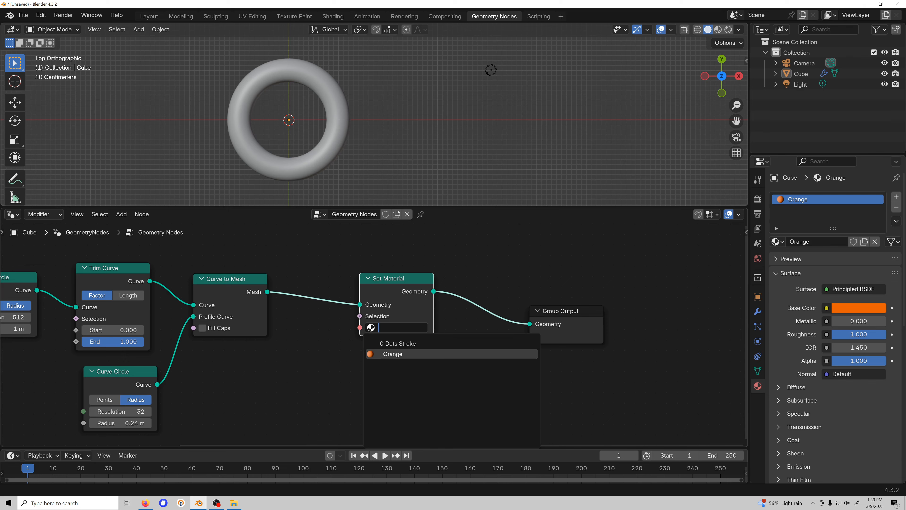
left_click(378, 355)
key("Home")
left_click(729, 30)
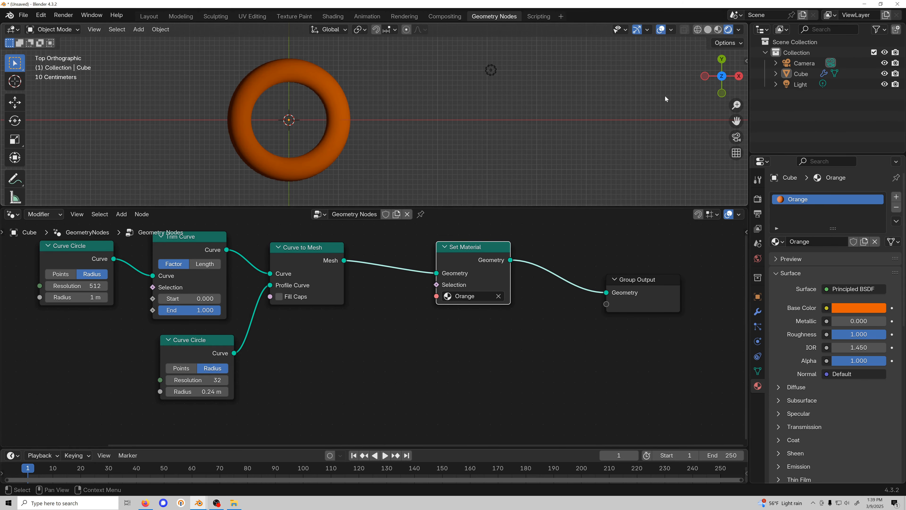
key("Home")
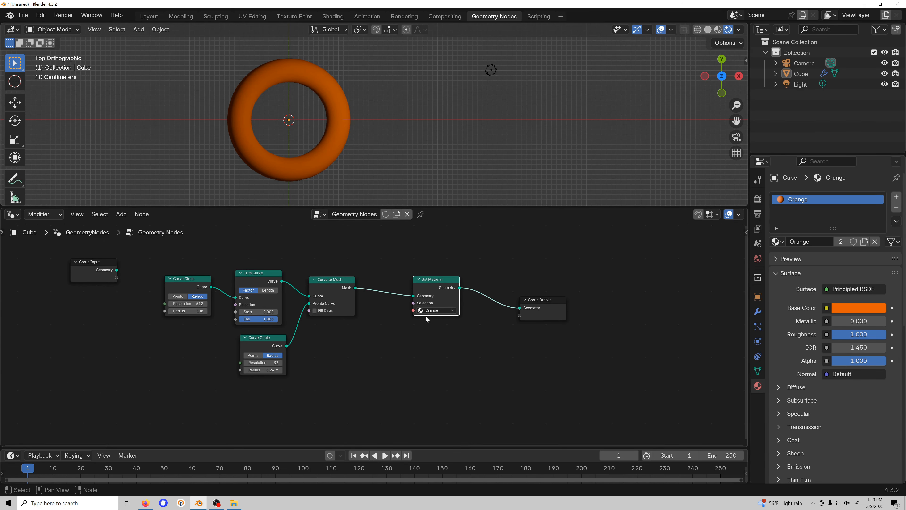
- Set the profile Curve Circle's radius to 0.1 m and move the 512-resolution Curve Circle node below the node chain
left_click_drag(273, 370, 260, 370, "shift")
left_click_drag(171, 286, 163, 306)
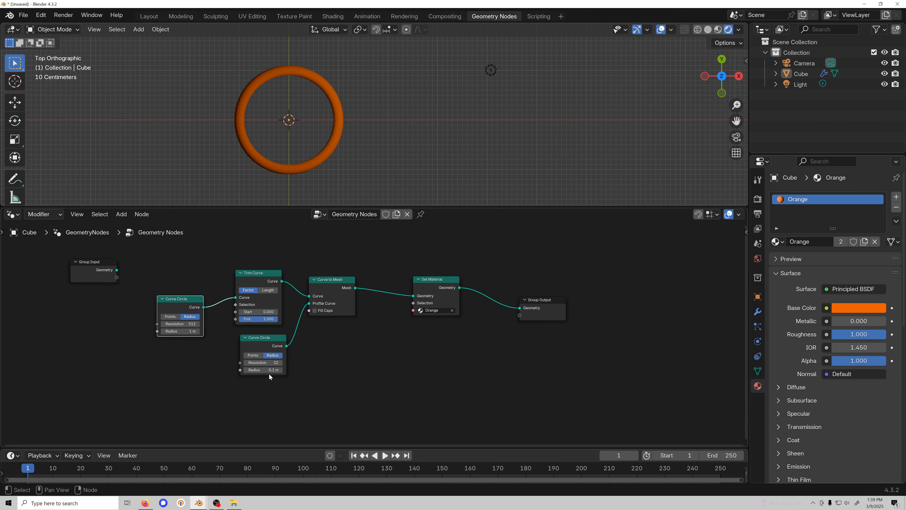
middle_click_drag(307, 318, 326, 292)
left_click(326, 292)
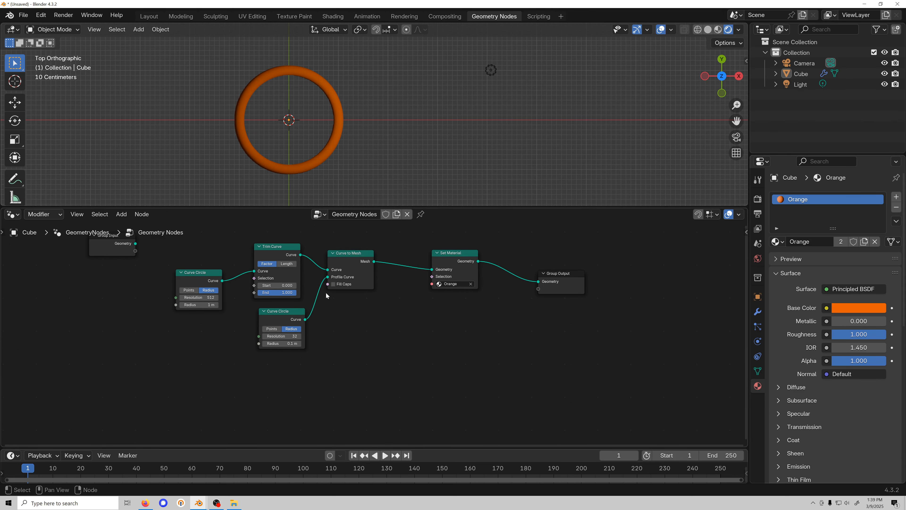
left_click_drag(197, 278, 176, 354)
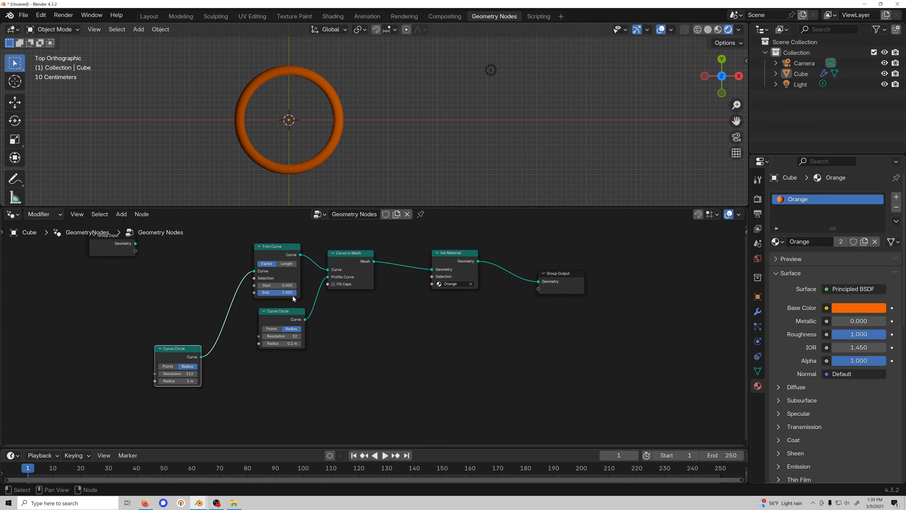
- Test trimming the ring by lowering the Trim Curve's End factor, and return it to 1.000
left_click_drag(292, 294, 290, 293)
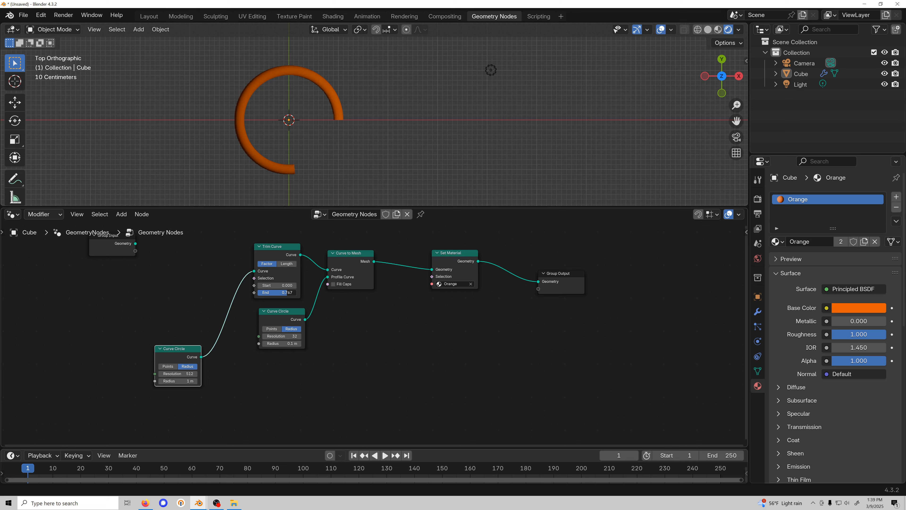
left_click_drag(290, 294, 297, 294)
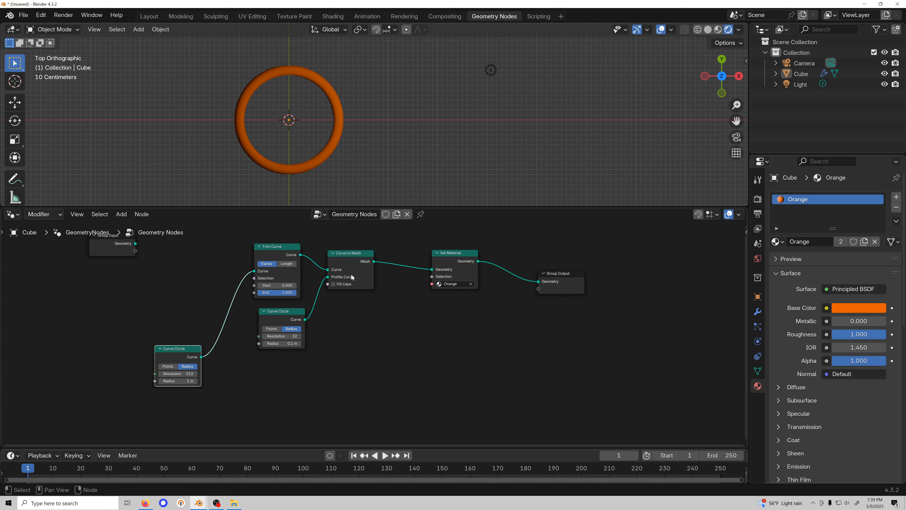
- Duplicate the Trim Curve, Curve to Mesh and Set Material nodes with their input links kept, placing the copies below the originals
left_click_drag(271, 248, 444, 289)
scroll(363, 336, "down", 3)
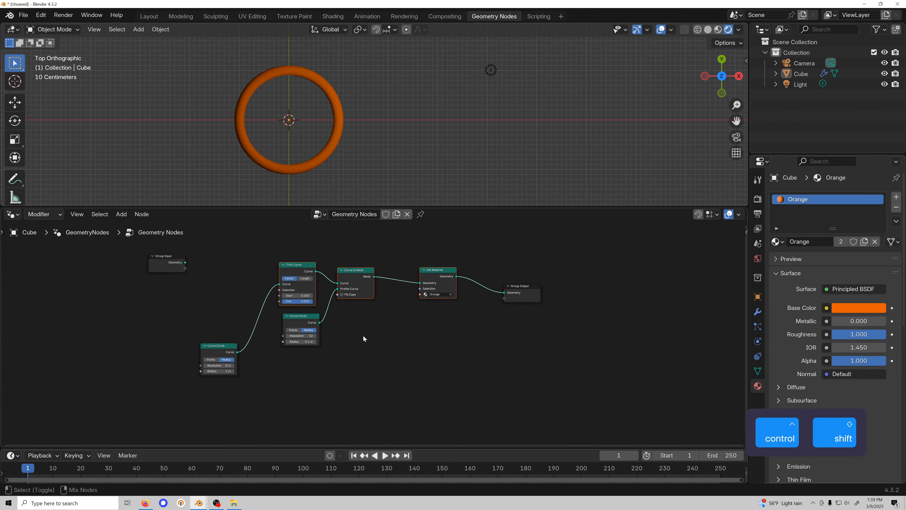
key("ctrl+shift+d")
left_click(365, 324)
middle_click_drag(407, 253, 334, 354)
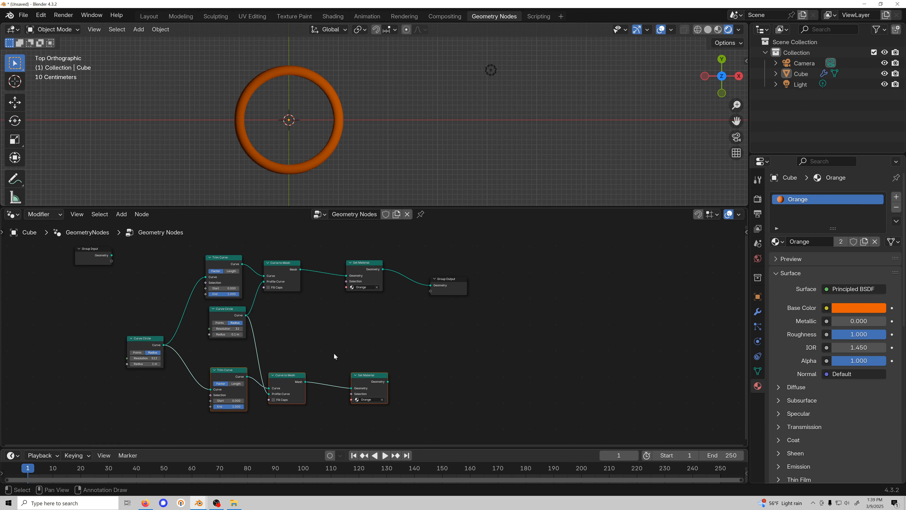
- Move the Group Output aside, insert a Join Geometry node before it, and connect the lower Set Material's geometry to the join
left_click_drag(451, 283, 537, 350)
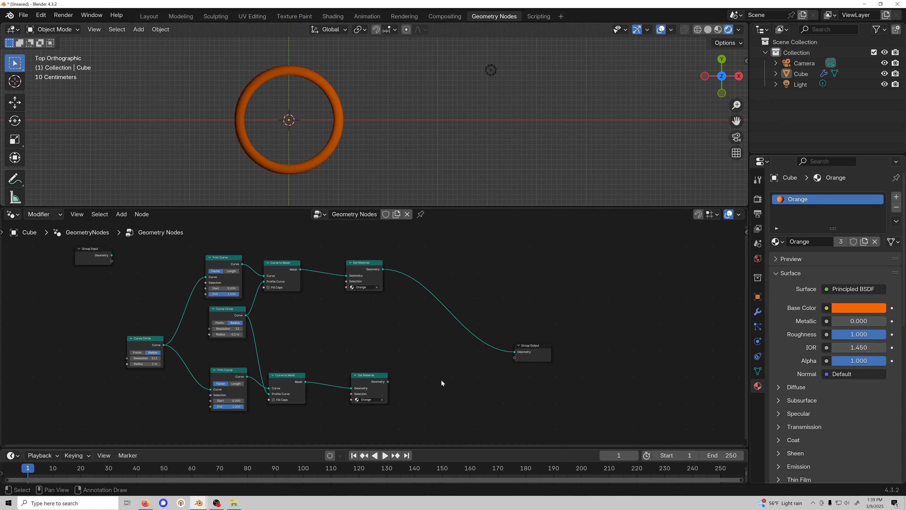
key("shift+a")
type("jop")
key("BackSpace")
key("BackSpace")
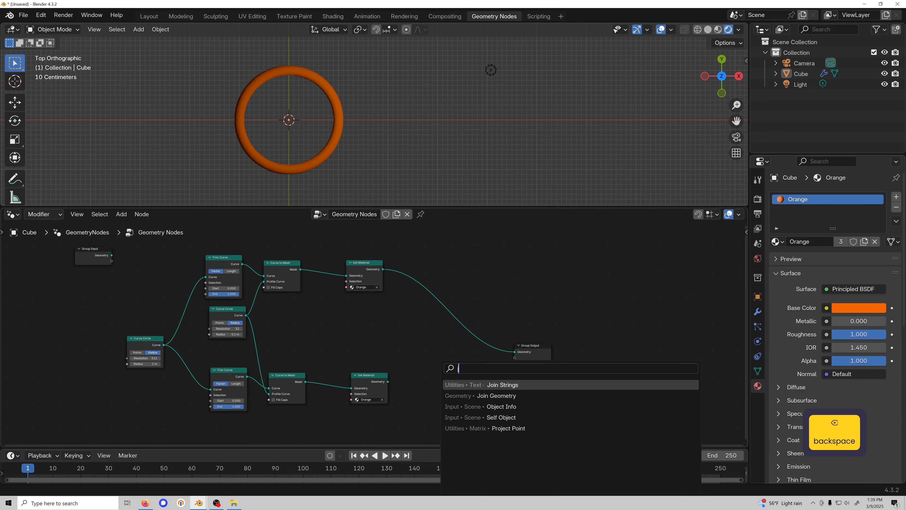
type("oi")
key("Return")
left_click(457, 323)
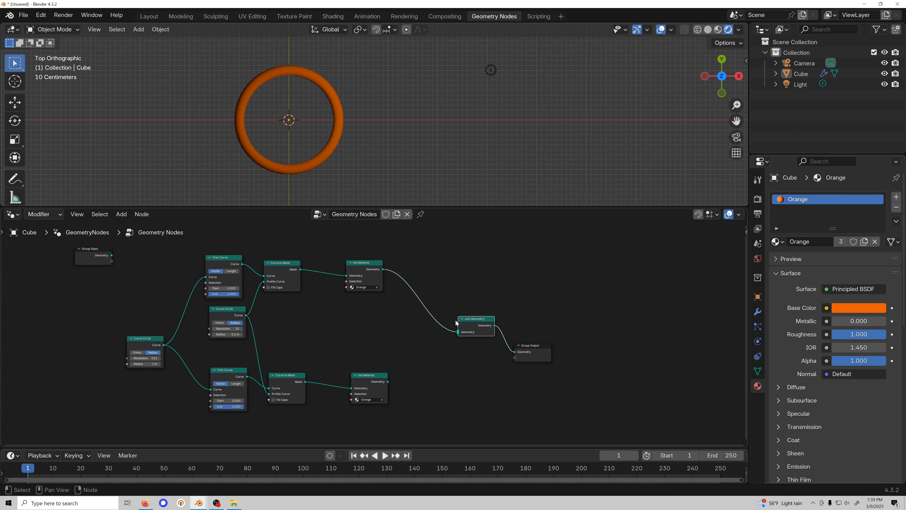
left_click_drag(388, 382, 460, 333)
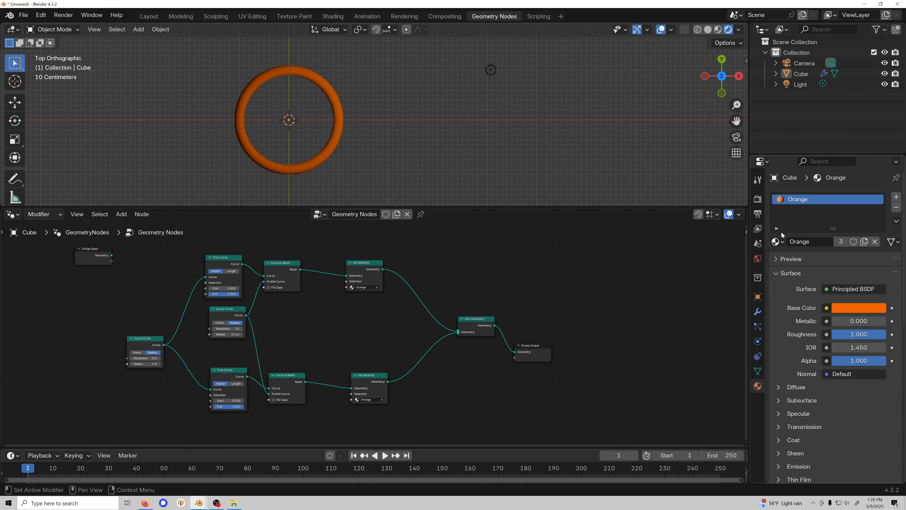
- Make a copy of the Orange material and change its base color to a light cyan blue
scroll(346, 390, "up", 2)
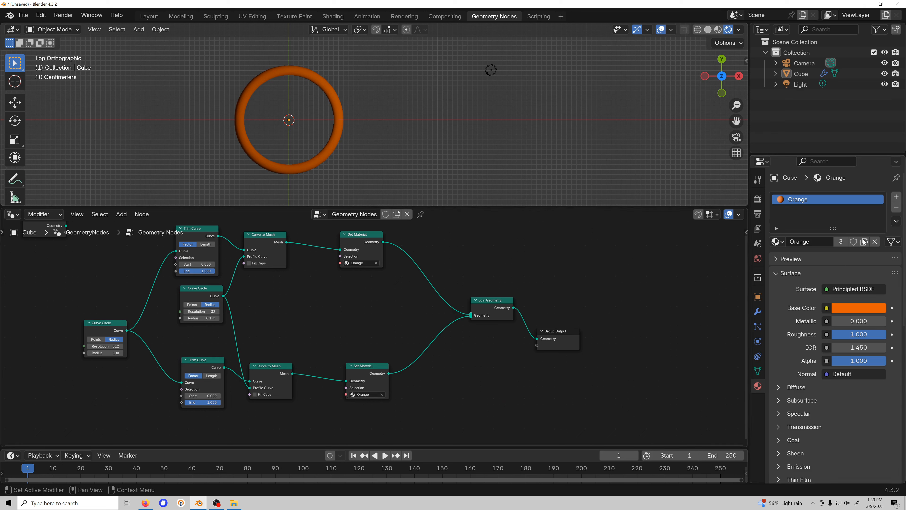
left_click(853, 308)
left_click(851, 144)
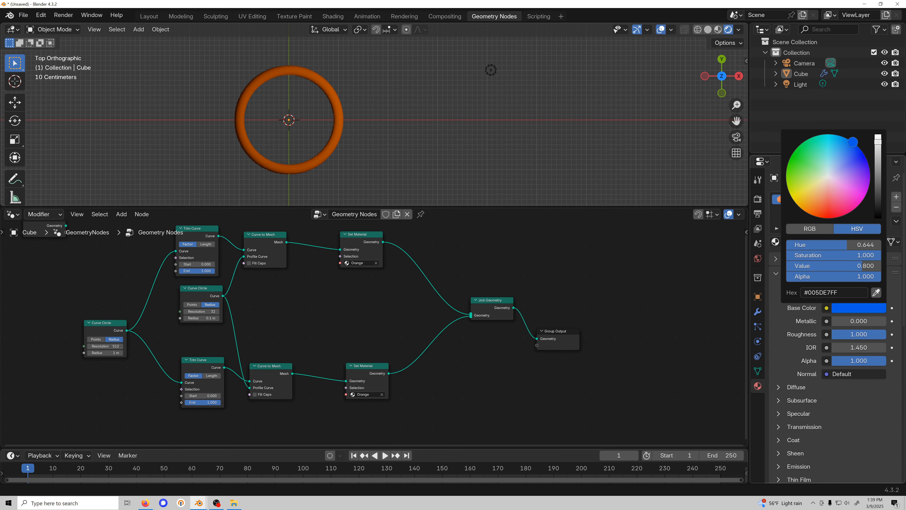
left_click(860, 308)
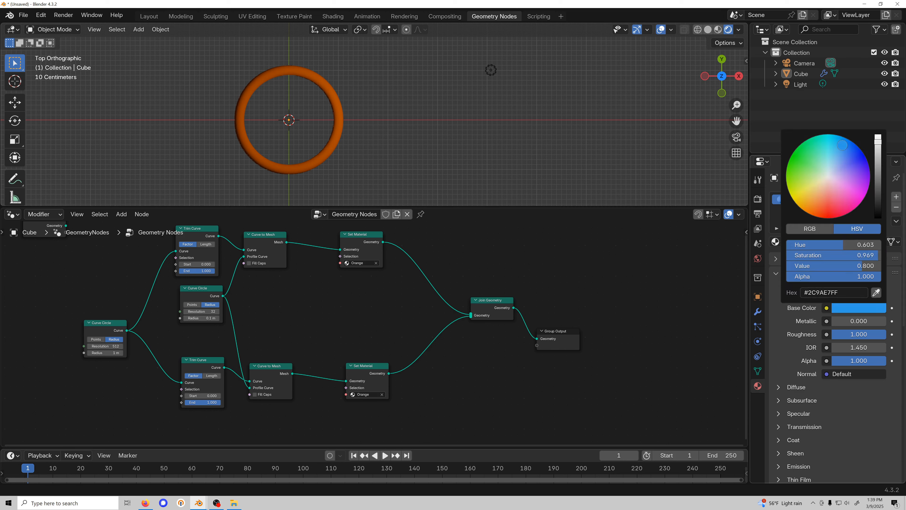
left_click(837, 135)
- Rename the copied material Teal and assign it in the lower Set Material node
left_click(818, 241)
type("Teal")
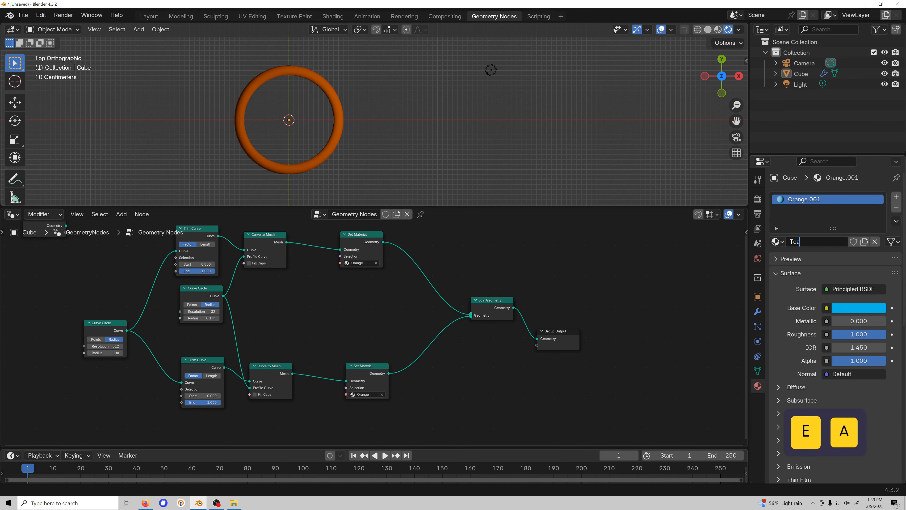
key("Return")
left_click(354, 394)
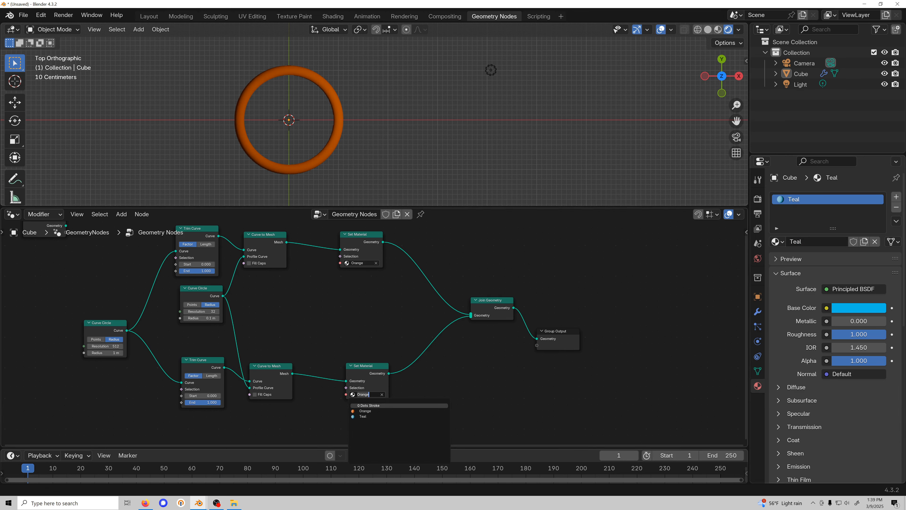
left_click(368, 414)
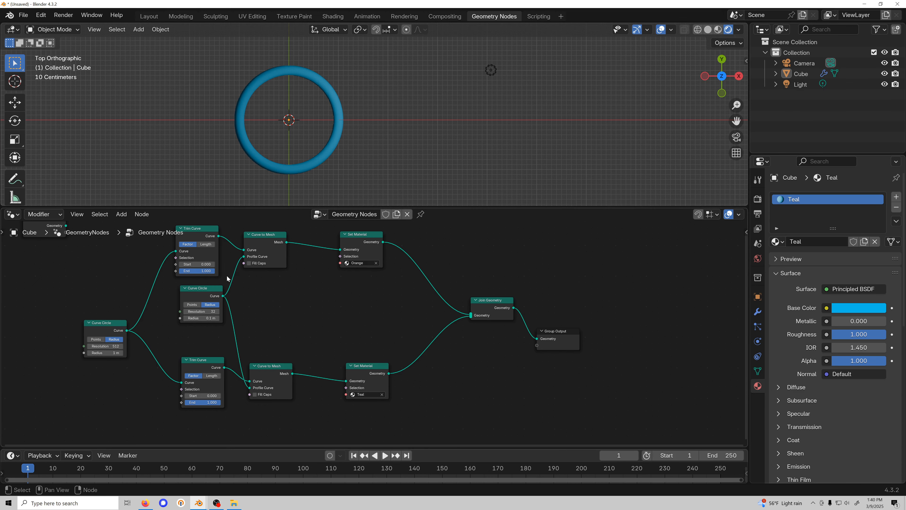
- Move the 512-resolution Curve Circle node farther from the Trim Curves and set the upper Trim Curve's Start to 1.000
middle_click_drag(184, 343, 282, 323)
left_click_drag(212, 316, 123, 314)
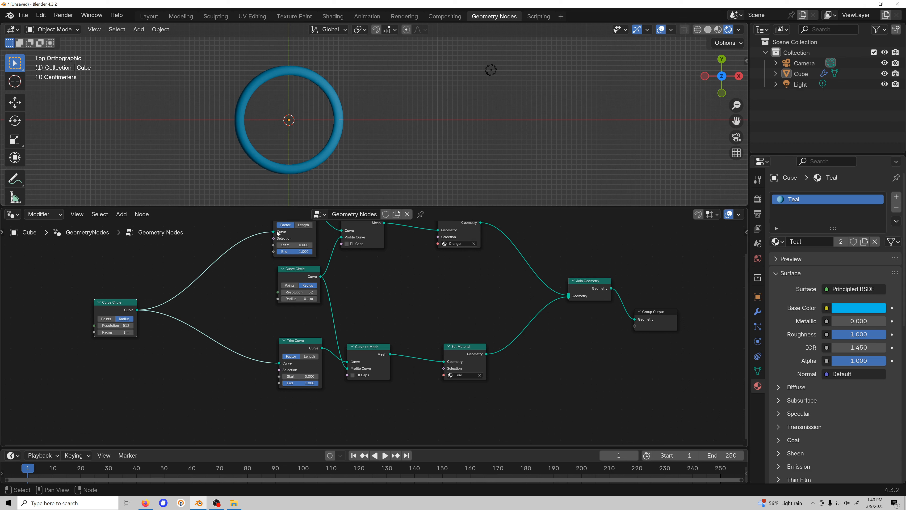
left_click(304, 245)
type("1")
key("Return")
middle_click_drag(273, 306, 375, 338)
- Add a Math node ahead of the 512-resolution Curve Circle and set its operation to Divide
left_click(194, 302)
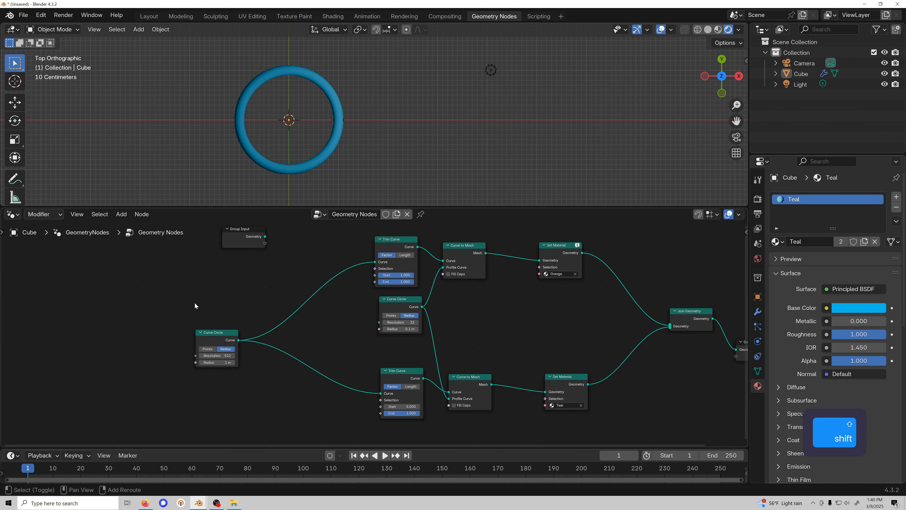
key("shift+a")
type("math")
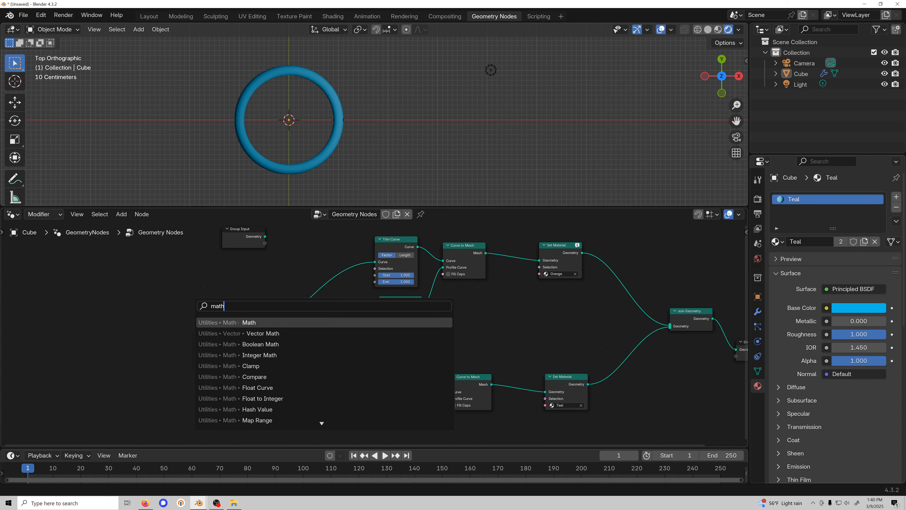
key("Return")
left_click(100, 307)
left_click(104, 313)
left_click(105, 349)
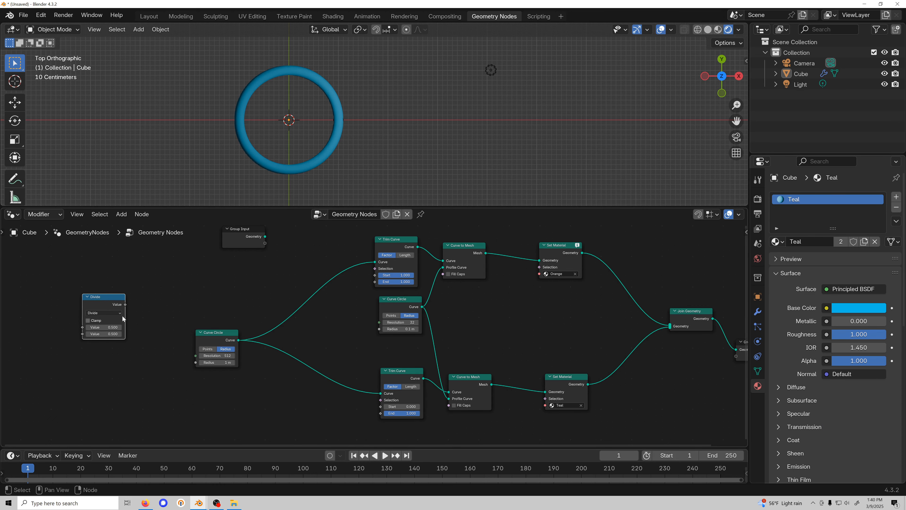
- Connect the Divide node's output to the Start of both Trim Curves and set its second value to 100
left_click_drag(126, 305, 374, 275)
left_click_drag(125, 305, 380, 407)
left_click_drag(105, 302, 153, 277)
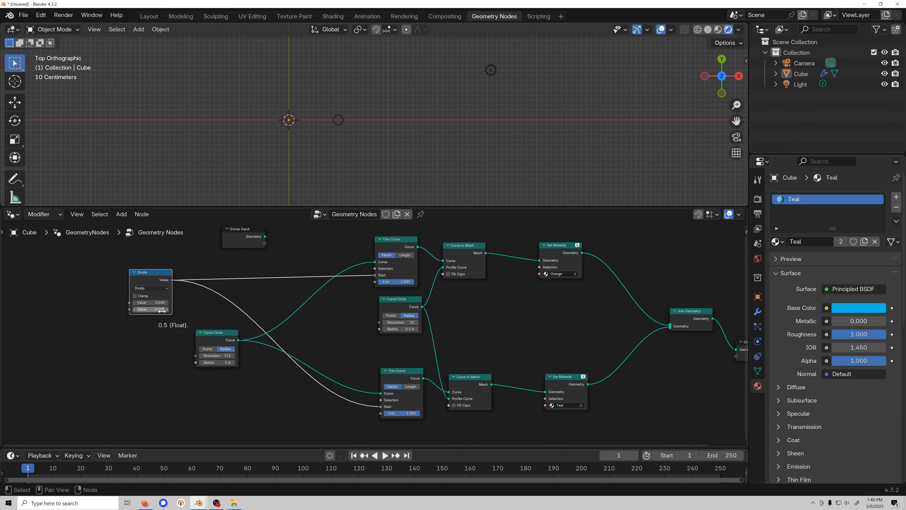
left_click(162, 309)
type("100")
key("Return")
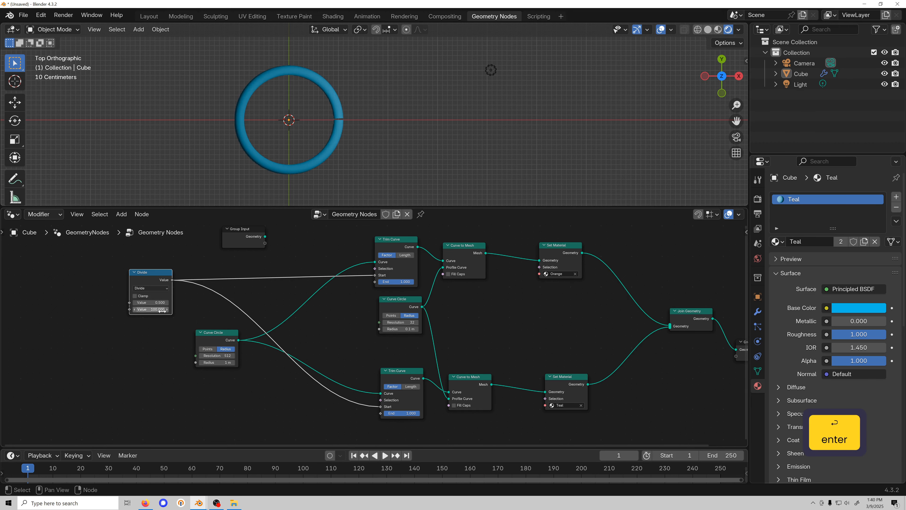
scroll(384, 91, "up", 5)
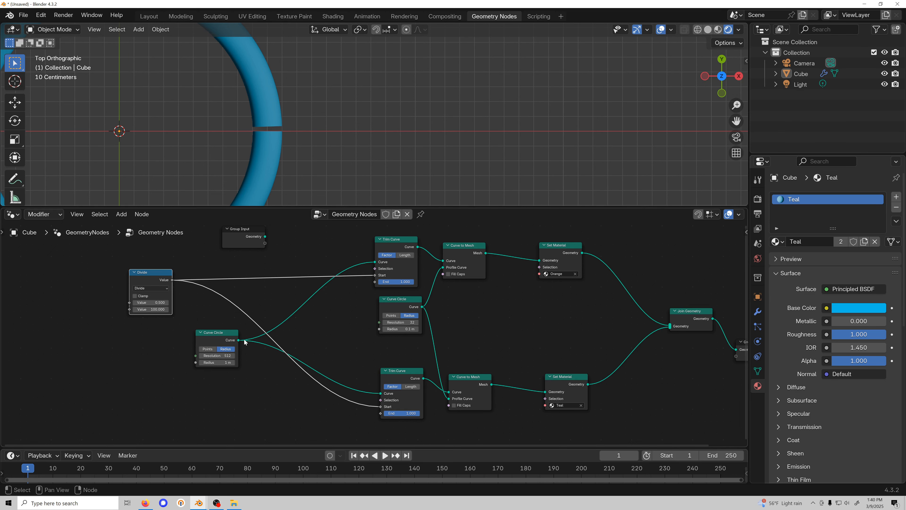
- Raise the Divide node's first value to about 11 and enable Fill Caps on both Curve to Mesh nodes
middle_click_drag(223, 319, 238, 319)
left_click_drag(170, 273, 198, 321)
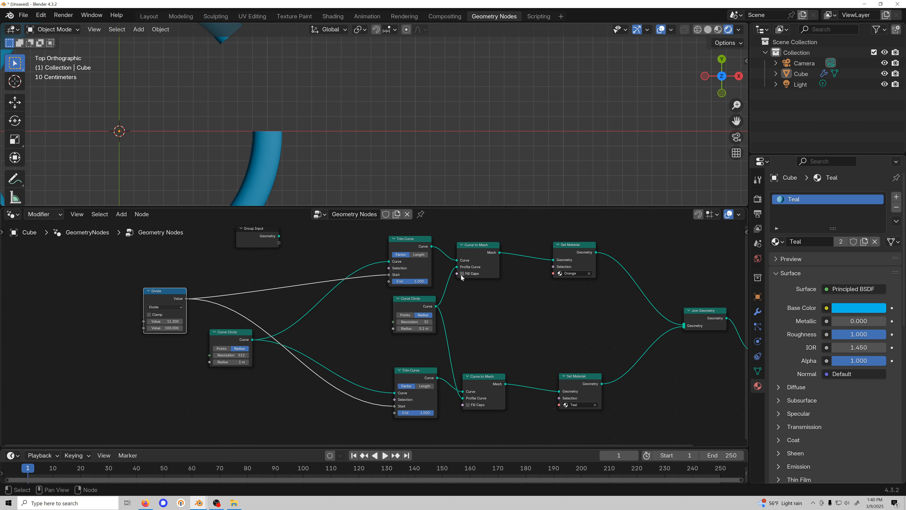
scroll(501, 320, "down", 3)
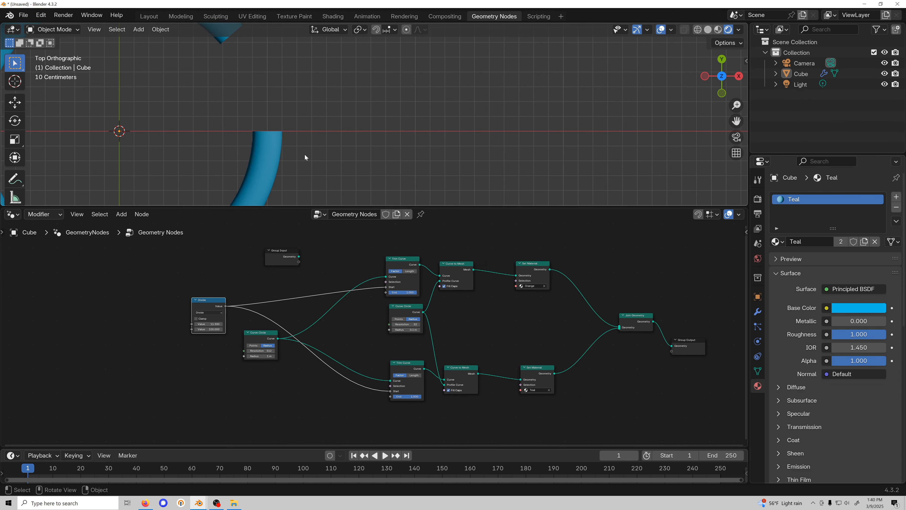
scroll(305, 154, "down", 6)
middle_click_drag(283, 149, 236, 142, "shift")
scroll(263, 324, "up", 1)
- Move the 512-resolution Curve Circle closer to the Trim Curves and switch the lower Trim Curve's Divide link from Start to End
left_click_drag(232, 337, 338, 317)
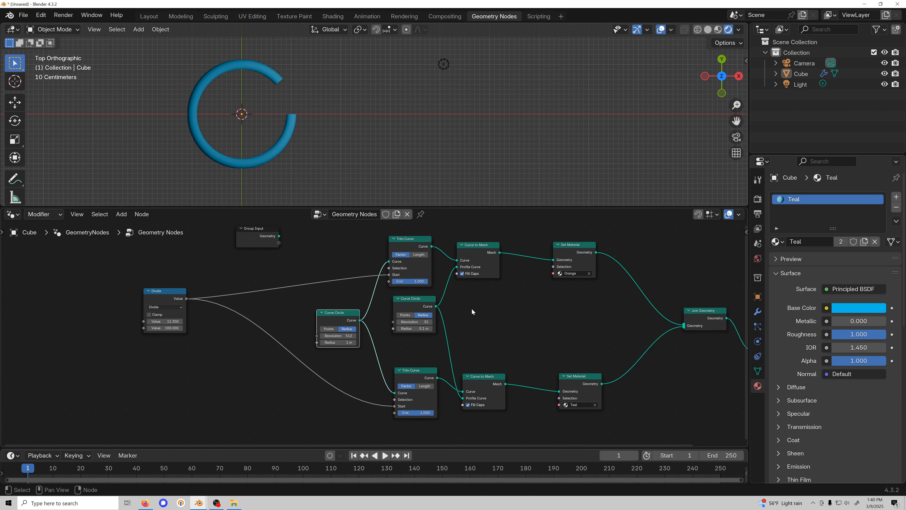
middle_click_drag(472, 309, 472, 307)
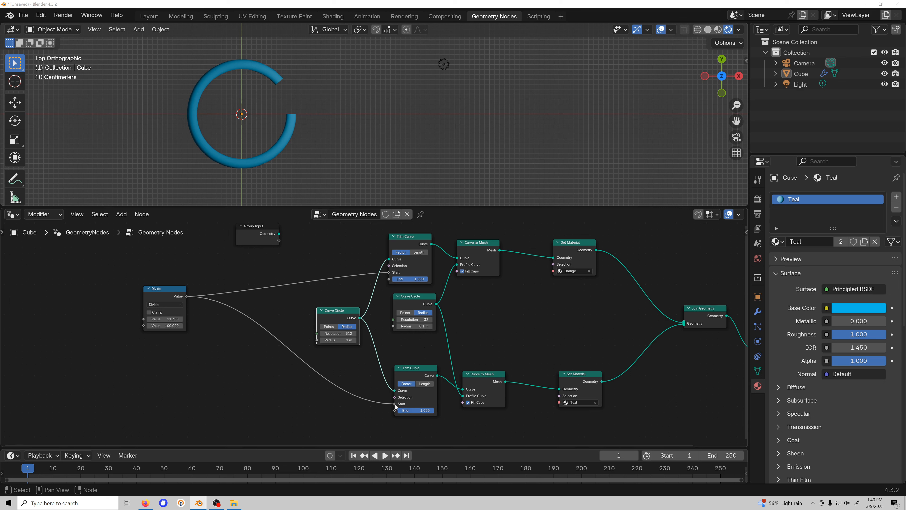
left_click_drag(395, 404, 395, 410)
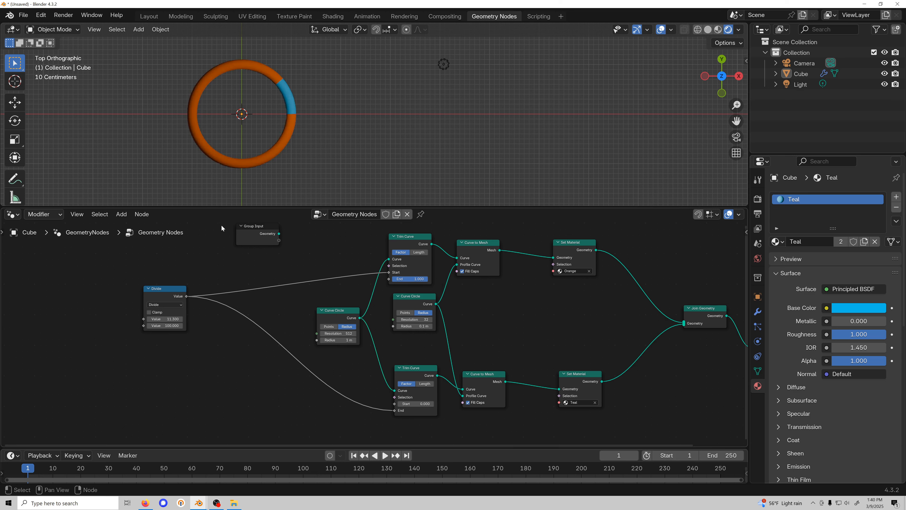
- Test the split between the two materials by changing the Divide node's first value to 13.6
left_click_drag(171, 320, 168, 318)
mouse_move(179, 321)
left_mouse_down()
mouse_move(209, 321)
mouse_move(179, 321)
left_mouse_up()
scroll(221, 146, "up", 7)
middle_click_drag(261, 130, 426, 161, "shift")
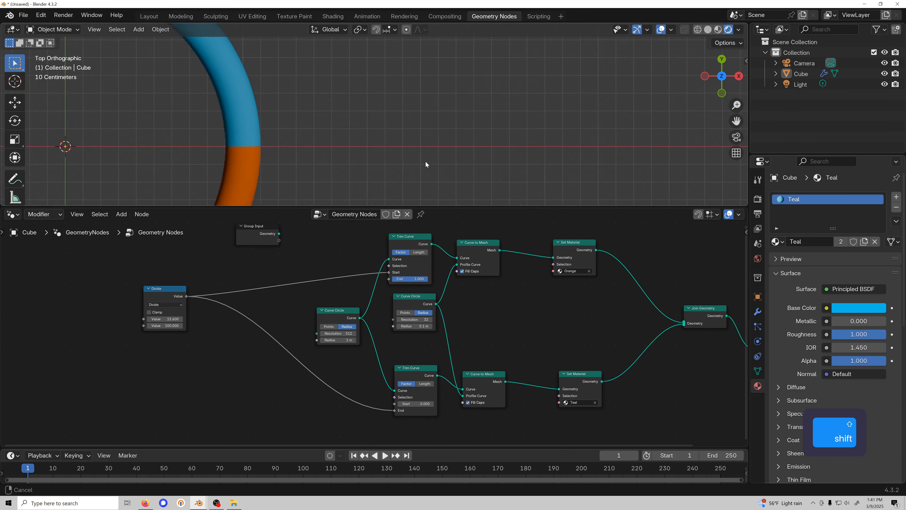
middle_click_drag(272, 104, 405, 163, "shift")
- Set the Divide node's first value to 25 and test sliding it, leaving it at 24.9
left_click(175, 319)
type("25")
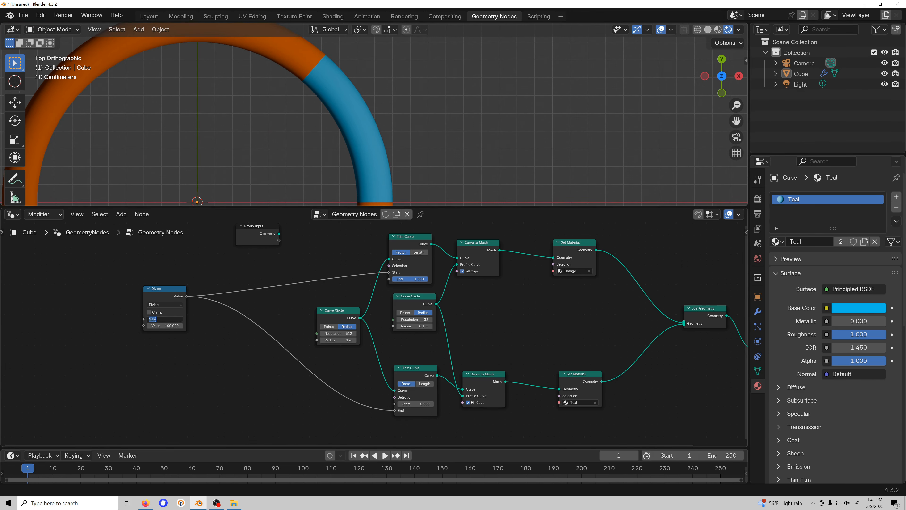
key("Return")
scroll(229, 109, "down", 5)
middle_click_drag(313, 139, 281, 125, "shift")
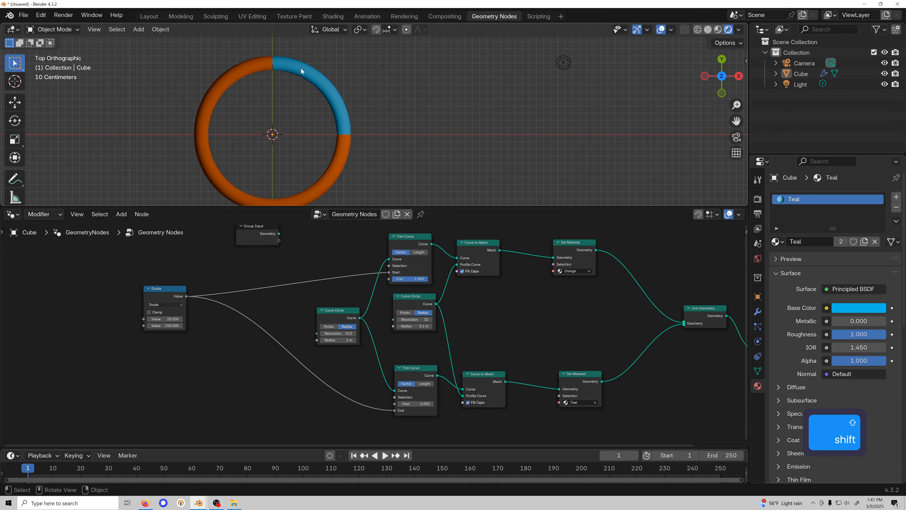
left_click_drag(301, 51, 344, 95)
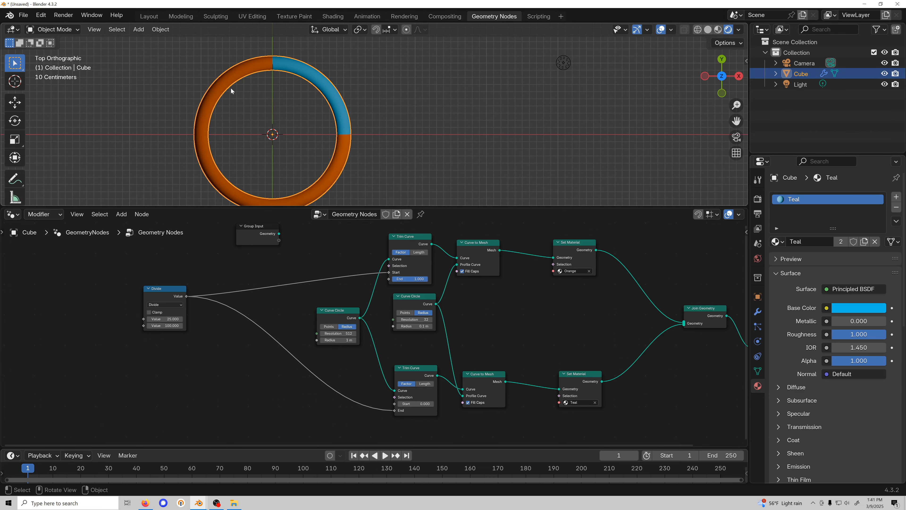
left_click(398, 120)
mouse_move(174, 318)
left_mouse_down()
mouse_move(165, 318)
mouse_move(174, 318)
left_mouse_up()
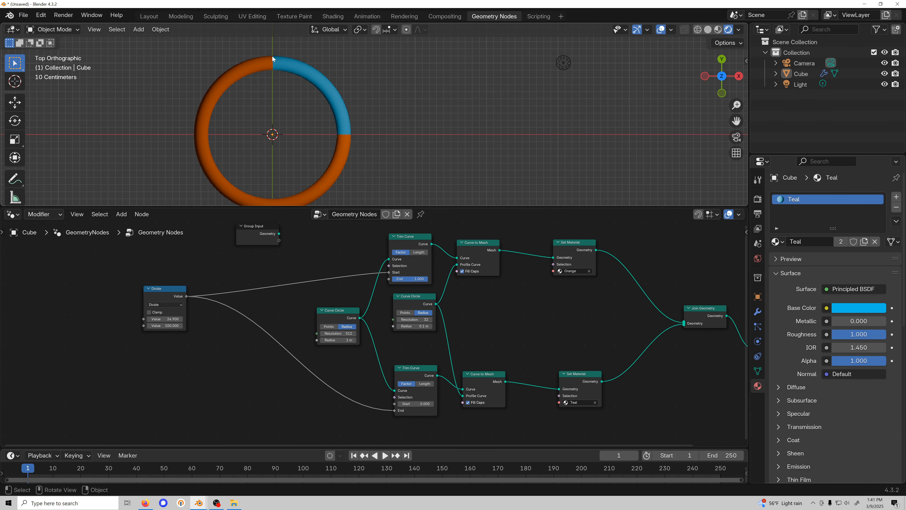
- Move the Group Output farther out and insert a Transform Geometry node between it and Join Geometry
middle_click_drag(725, 313, 332, 310)
left_click_drag(388, 337, 470, 310)
left_click(337, 348)
key("super")
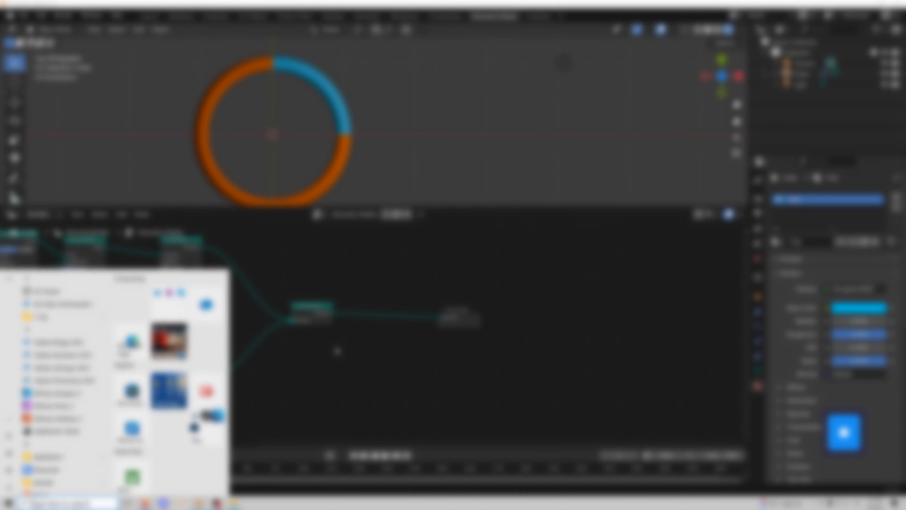
key("super")
key("shift+a")
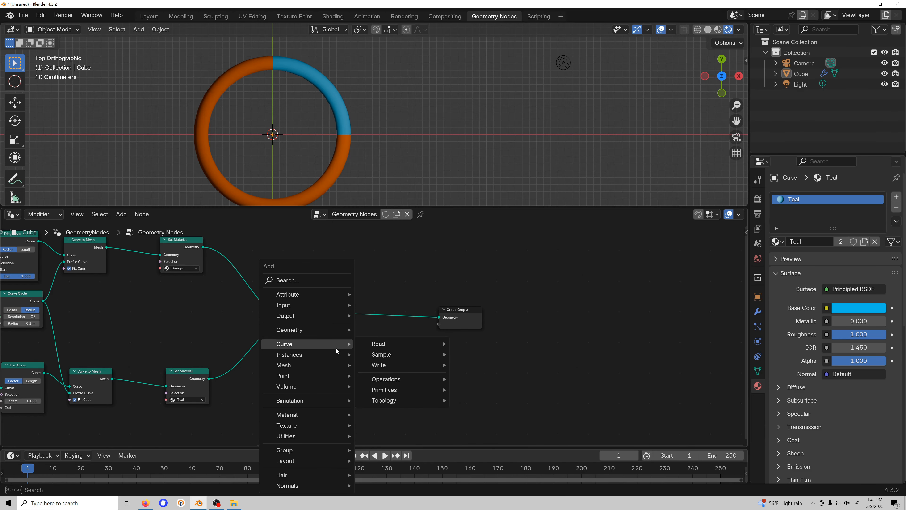
type("tran")
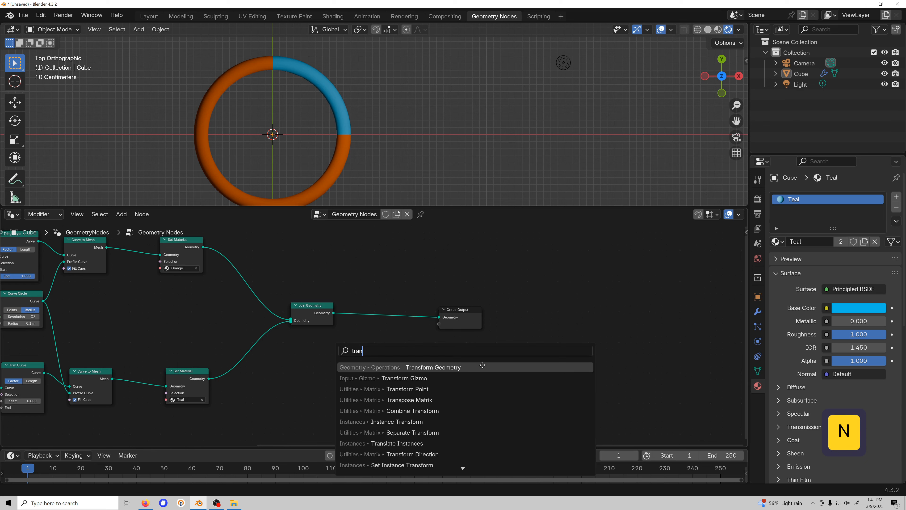
left_click(482, 367)
left_click(358, 297)
scroll(405, 352, "up", 2)
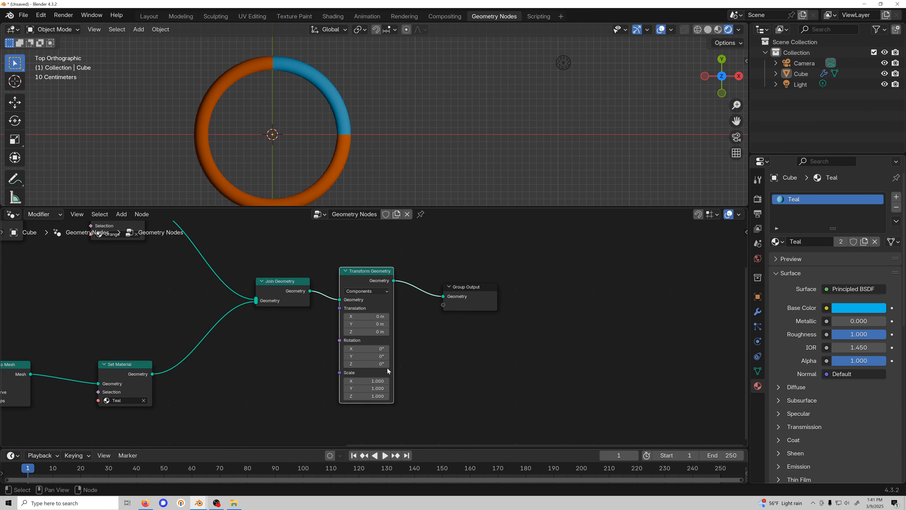
- Set the Transform Geometry node's rotation to 180° on X and 90° on Z
left_click(371, 349)
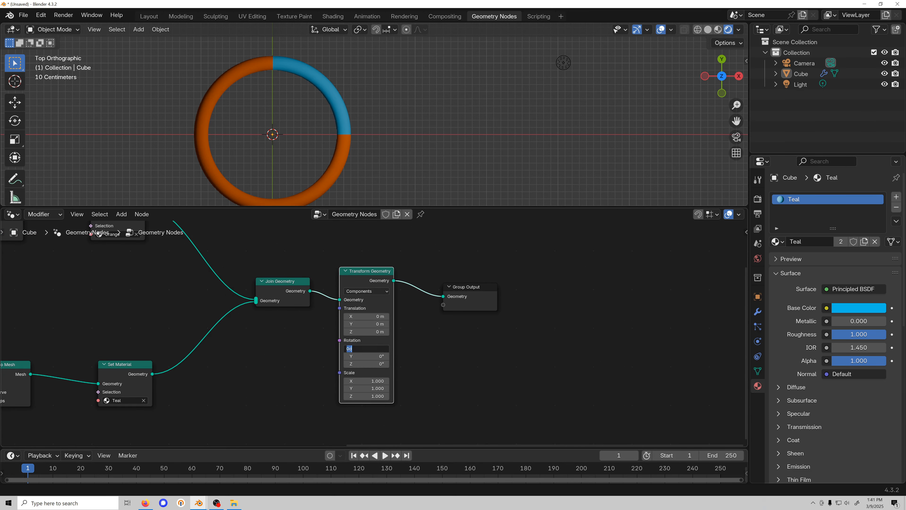
type("180")
key("Return")
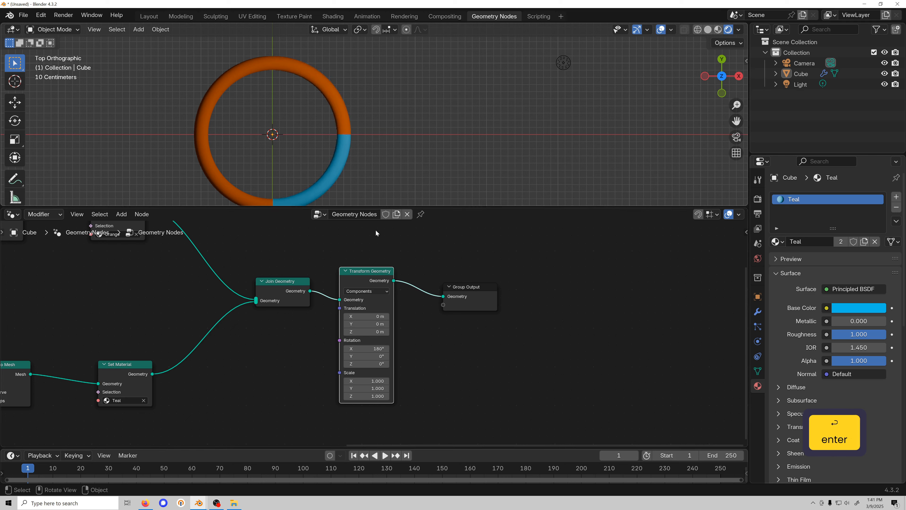
left_click_drag(366, 364, 396, 364)
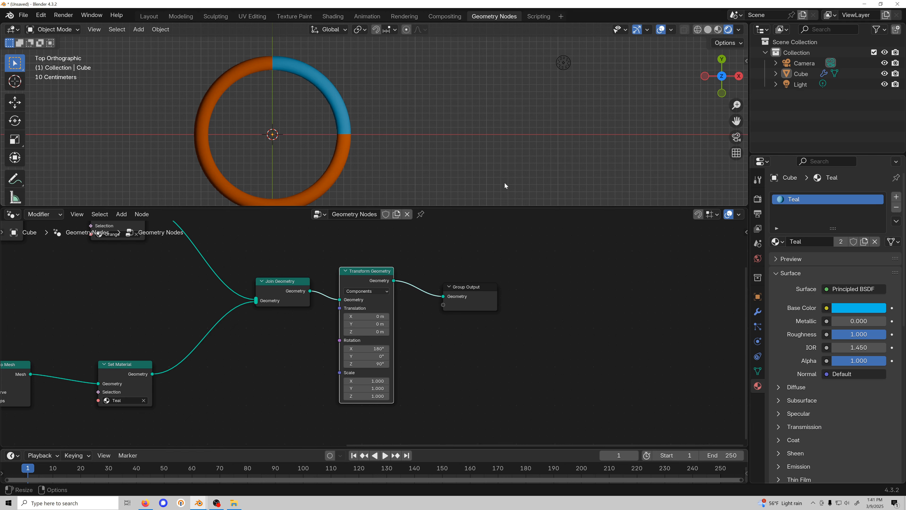
key("Home")
scroll(137, 315, "up", 6)
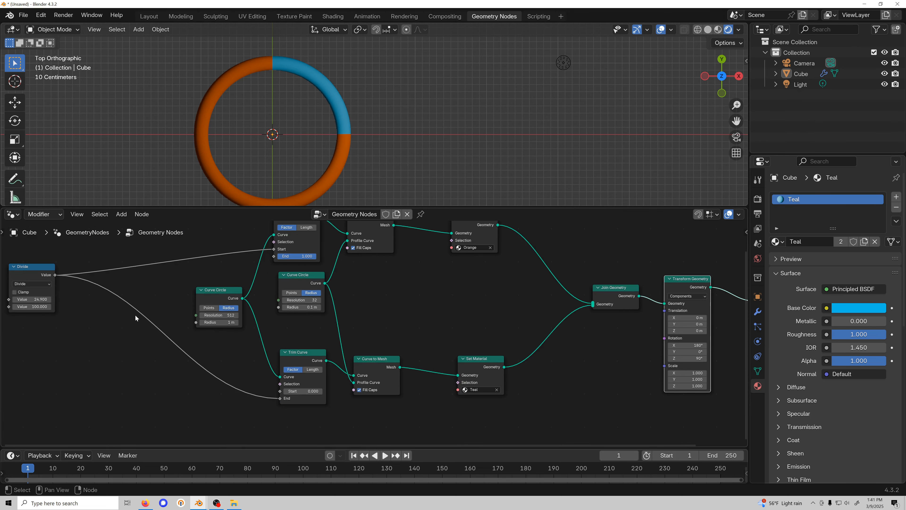
- Slide the Divide node's first value down to 17.9
middle_click_drag(136, 314, 272, 319)
left_click_drag(177, 306, 150, 306)
middle_click_drag(438, 304, 259, 299)
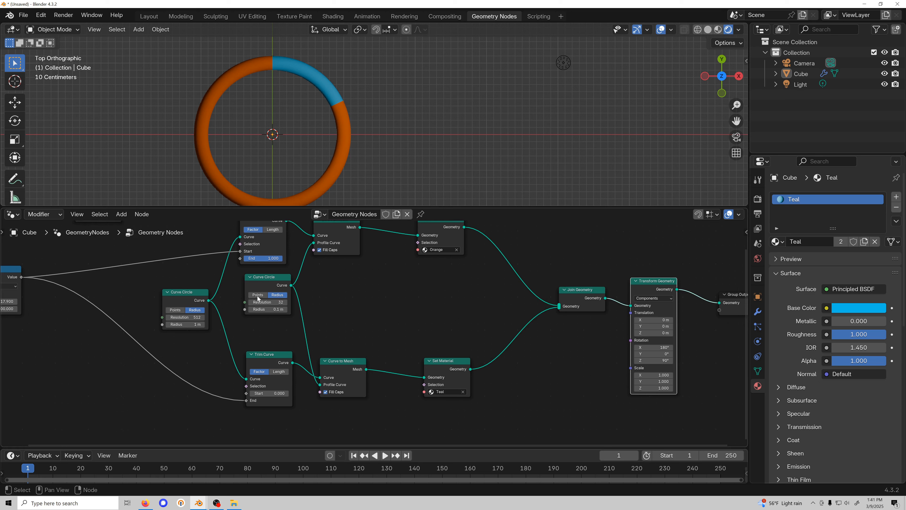
- Swap the ring's materials by assigning Teal to the upper Set Material node and Orange to the lower one
left_click(426, 252)
left_click(442, 272)
left_click(435, 392)
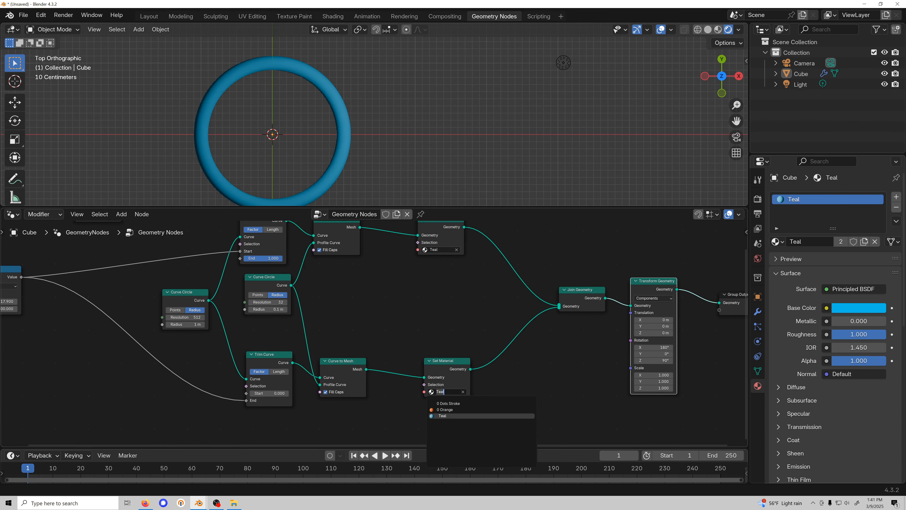
left_click(445, 410)
- Move the Divide node closer to the Curve Circle nodes and place the Group Input node in front of it
scroll(365, 331, "down", 2)
middle_click_drag(118, 293, 186, 309)
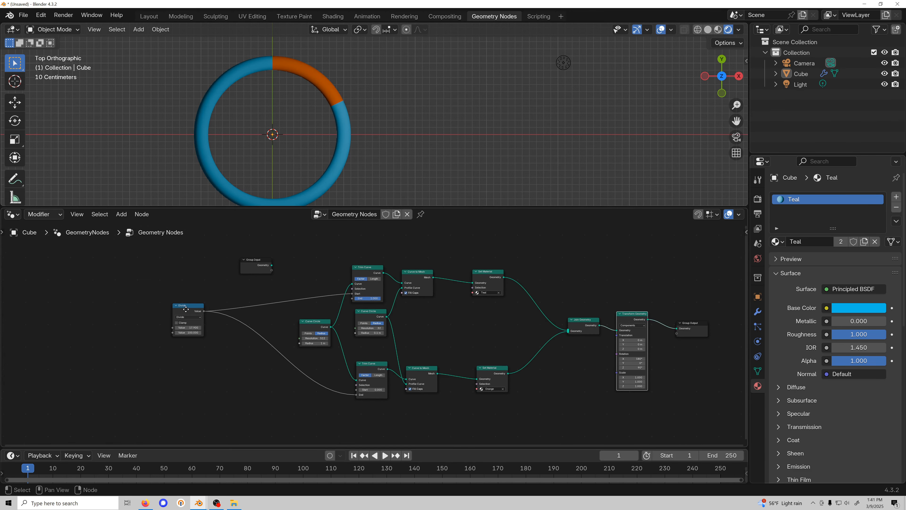
left_click_drag(186, 310, 236, 312)
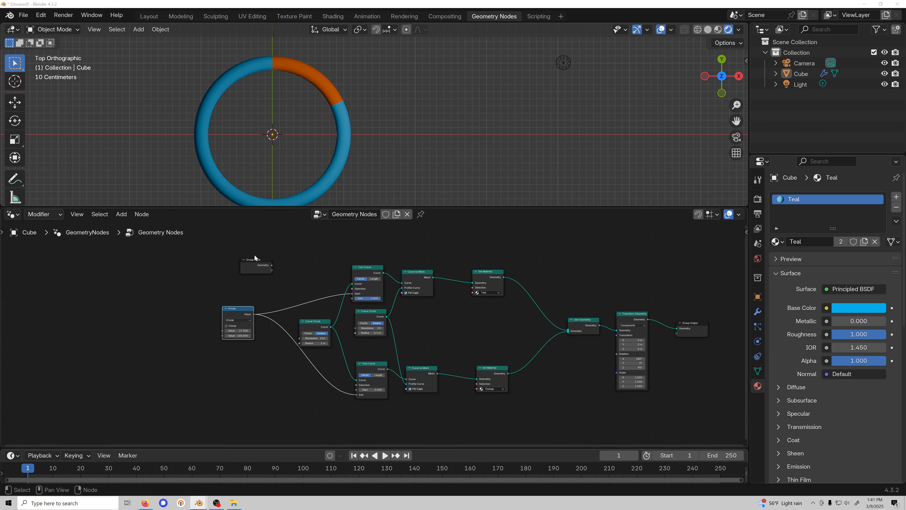
left_click_drag(255, 258, 166, 312)
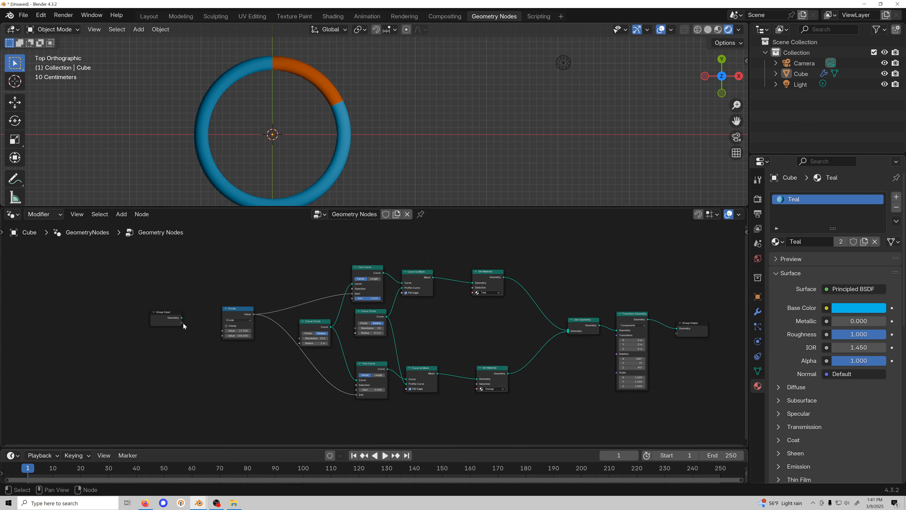
- Show the object's modifier settings and expose the Divide node's first value as a new Group Input socket
left_click(758, 312)
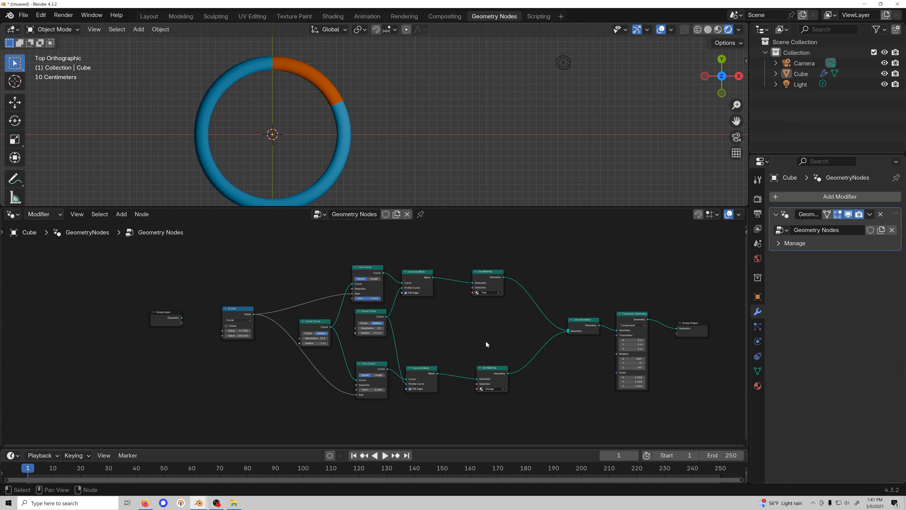
scroll(486, 342, "up", 3)
scroll(114, 322, "up", 1)
left_click_drag(101, 319, 159, 333)
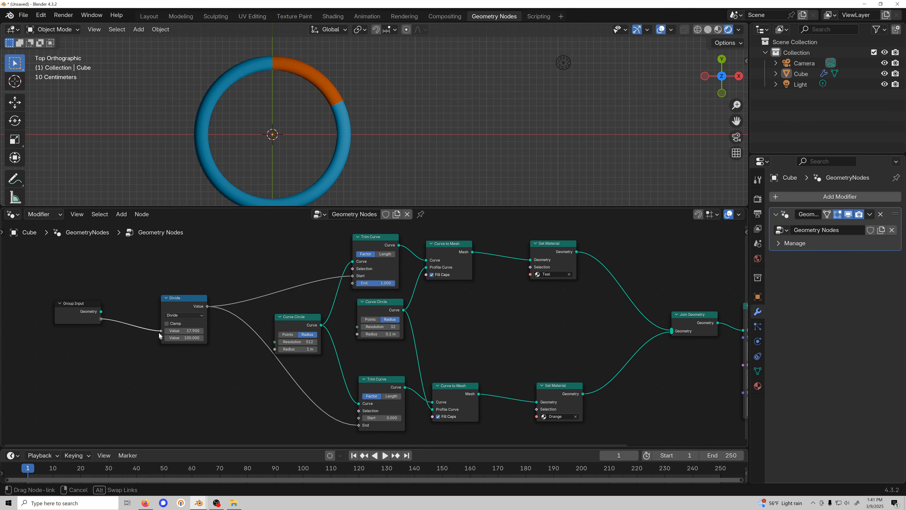
- Rename the Value group socket as Percent and change its type to Integer
left_click(746, 232)
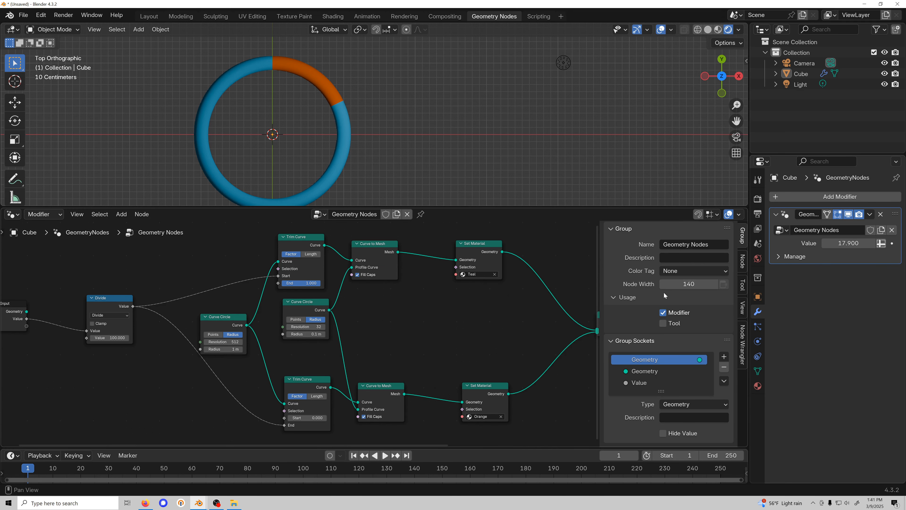
double_click(638, 384)
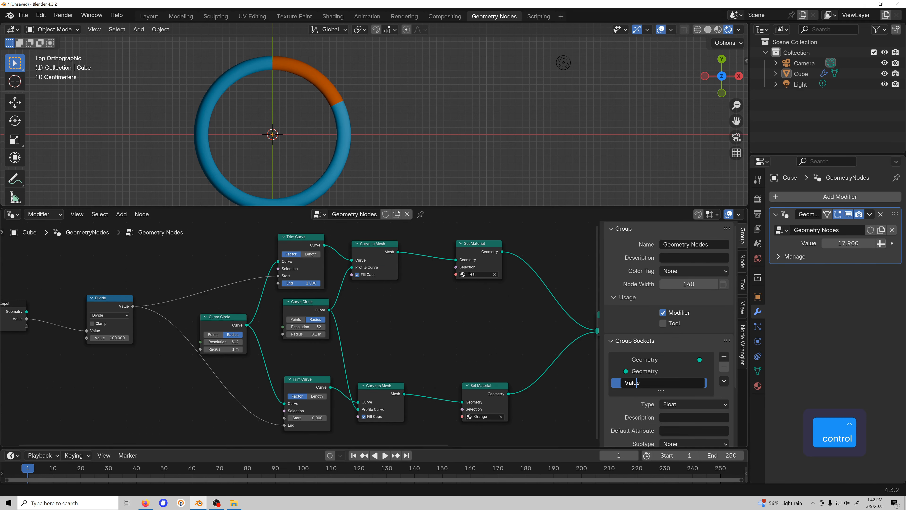
key("ctrl+a")
type("Percent")
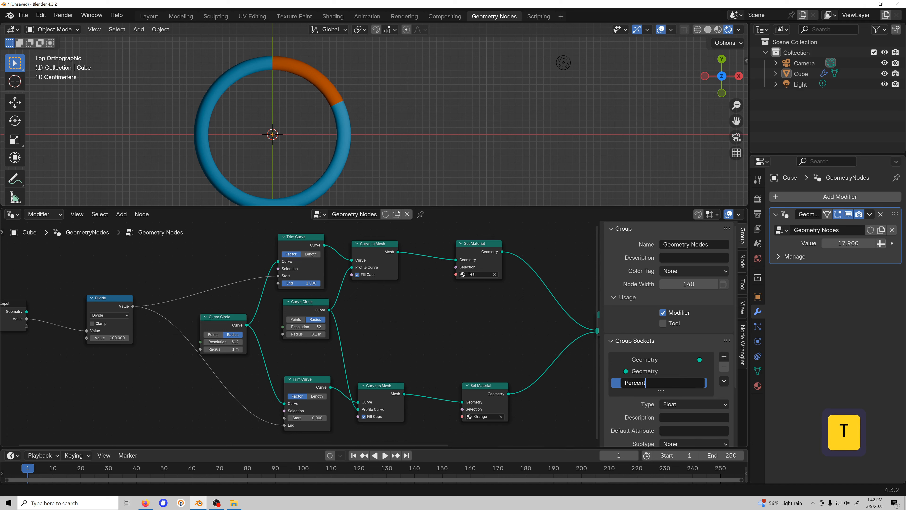
key("Return")
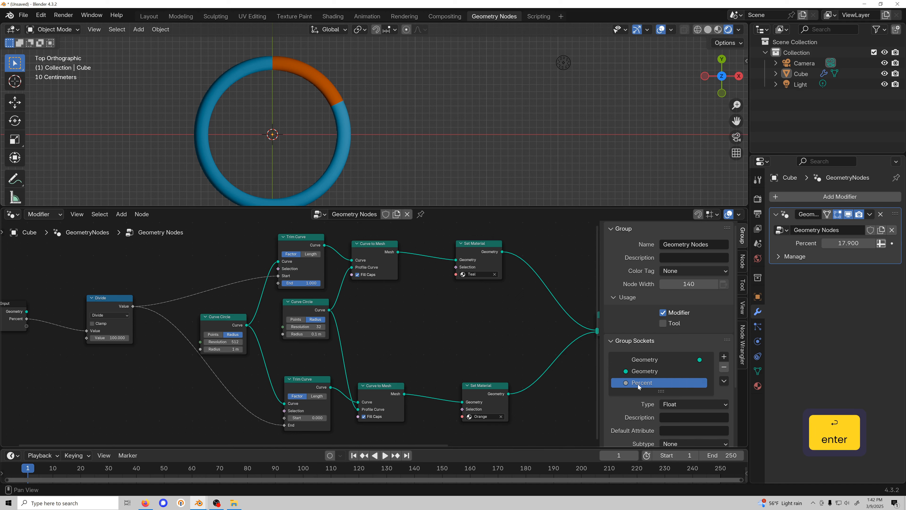
left_click(666, 406)
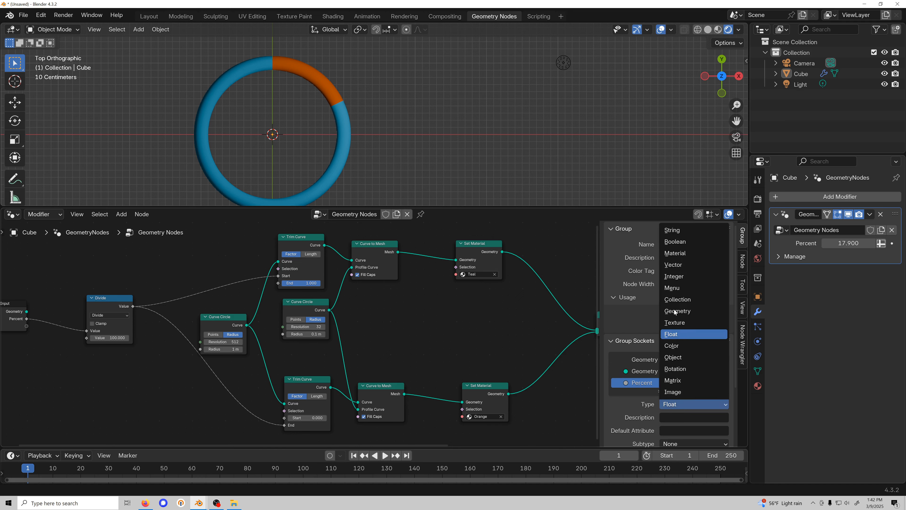
left_click(674, 276)
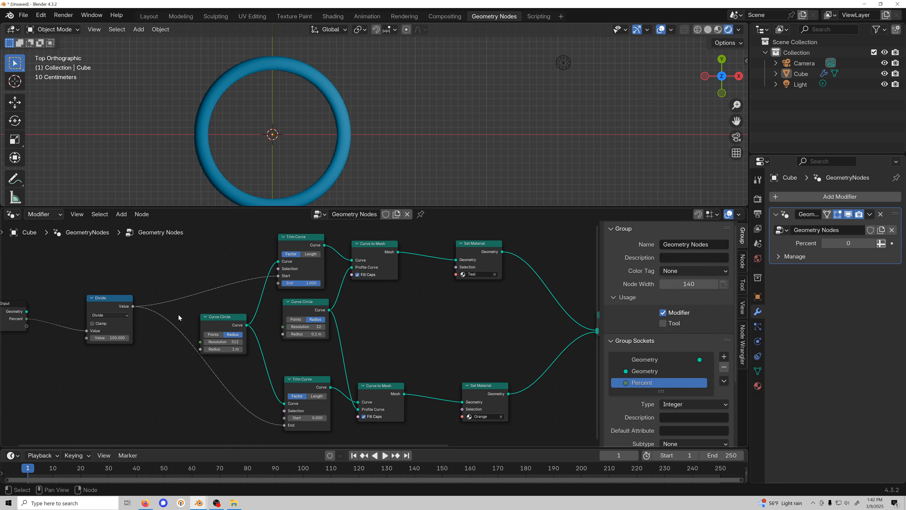
- Test the ring by sliding the modifier's Percent value through 21 and -37, leaving it at 36
mouse_move(849, 243)
left_mouse_down()
mouse_move(868, 243)
mouse_move(852, 244)
left_mouse_up()
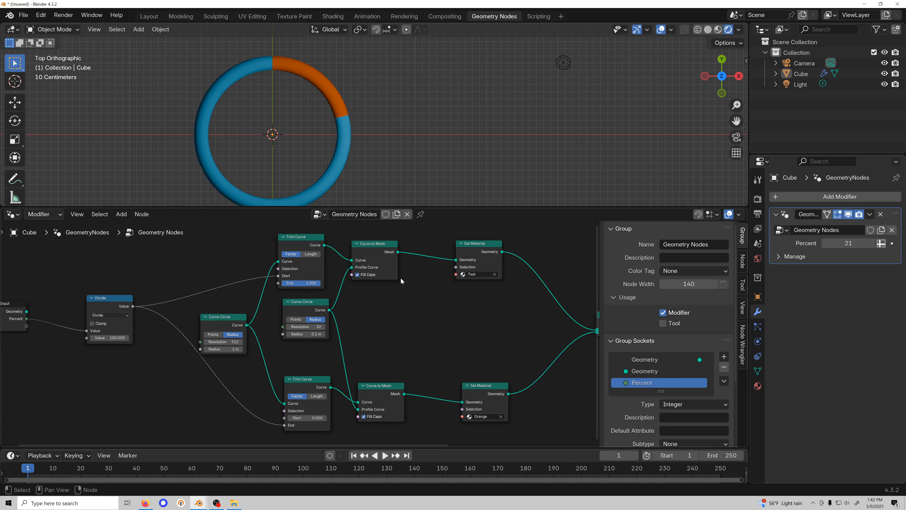
scroll(400, 279, "down", 6)
middle_click_drag(369, 278, 331, 298)
scroll(221, 322, "up", 5)
middle_click_drag(204, 323, 170, 320)
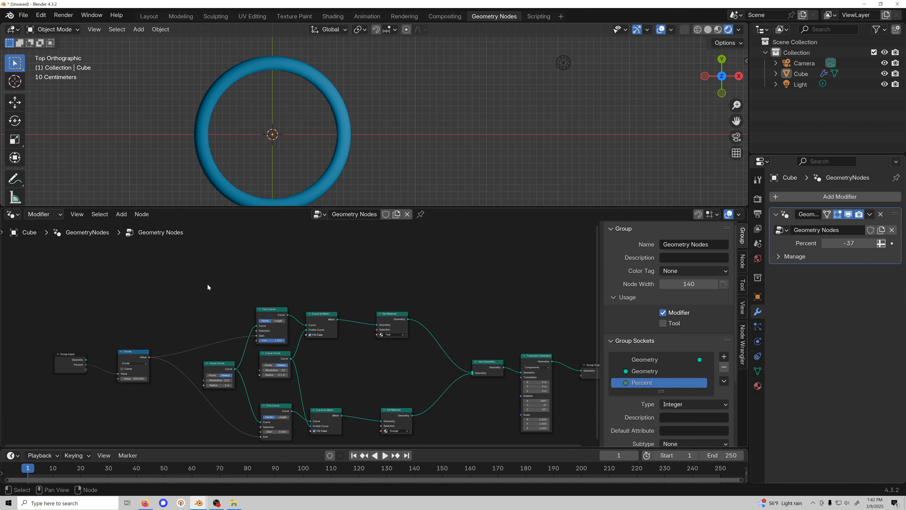
middle_click_drag(208, 287, 208, 317)
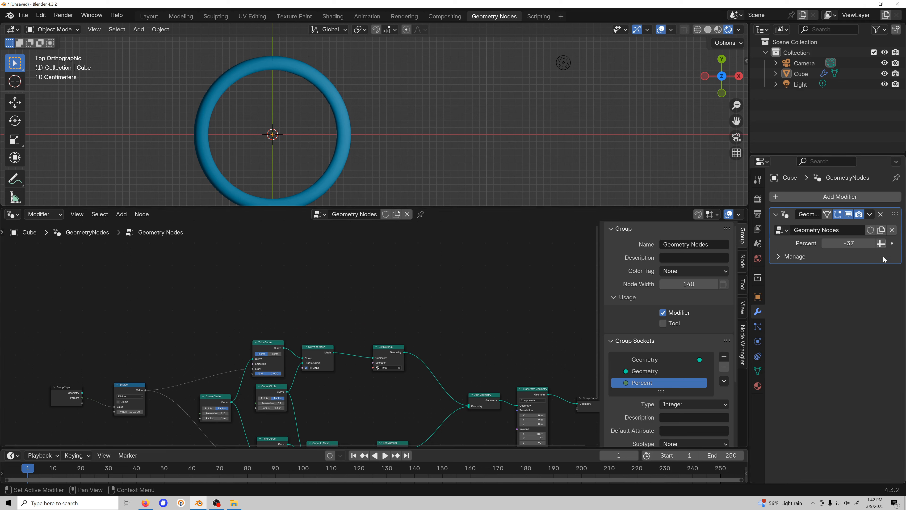
left_click_drag(849, 243, 874, 243)
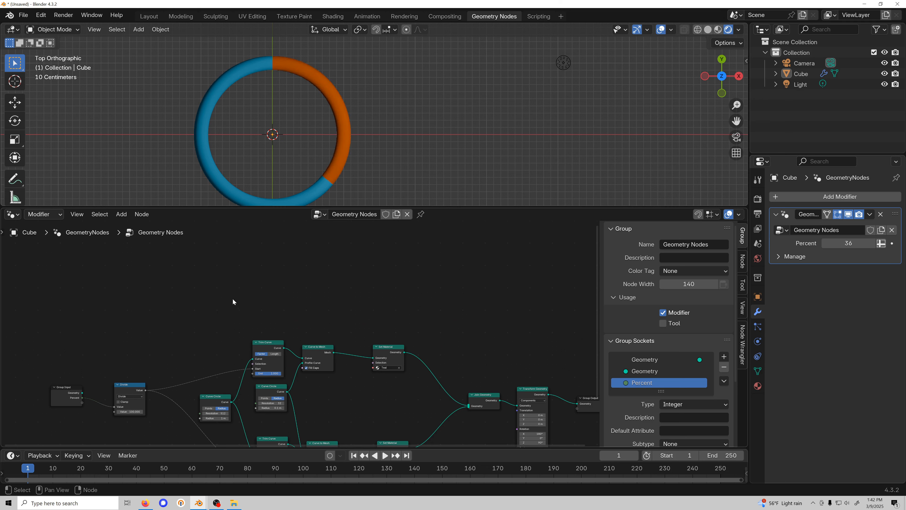
- Add a String to Curves node above the upper Trim Curve node
key("shift")
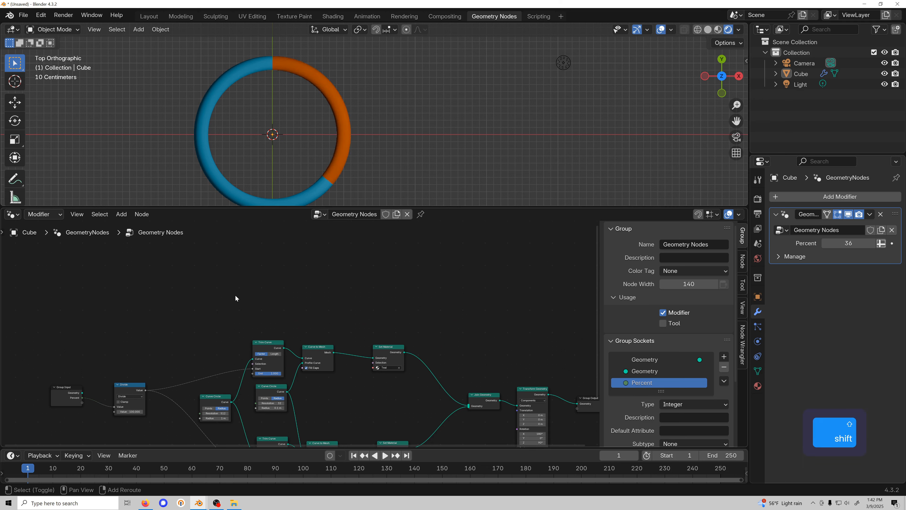
key("shift+a")
type("string t")
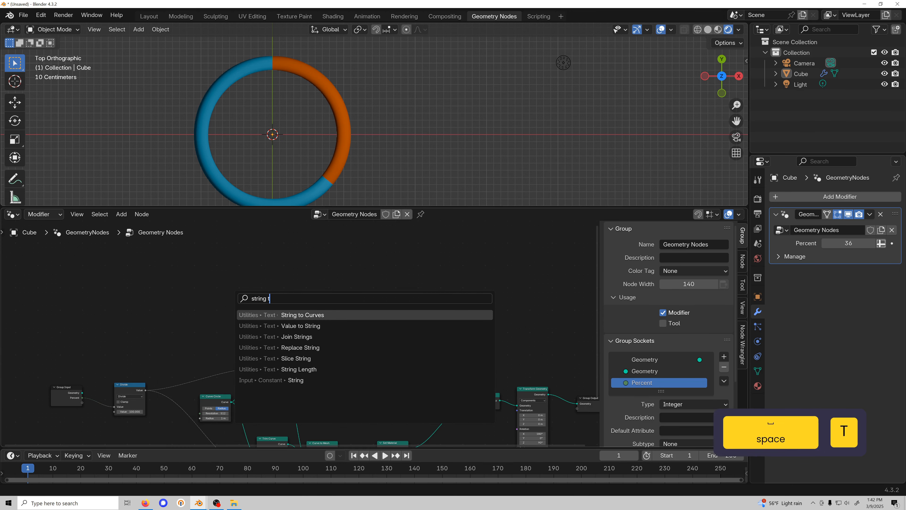
type("o")
key("Return")
left_click(234, 220)
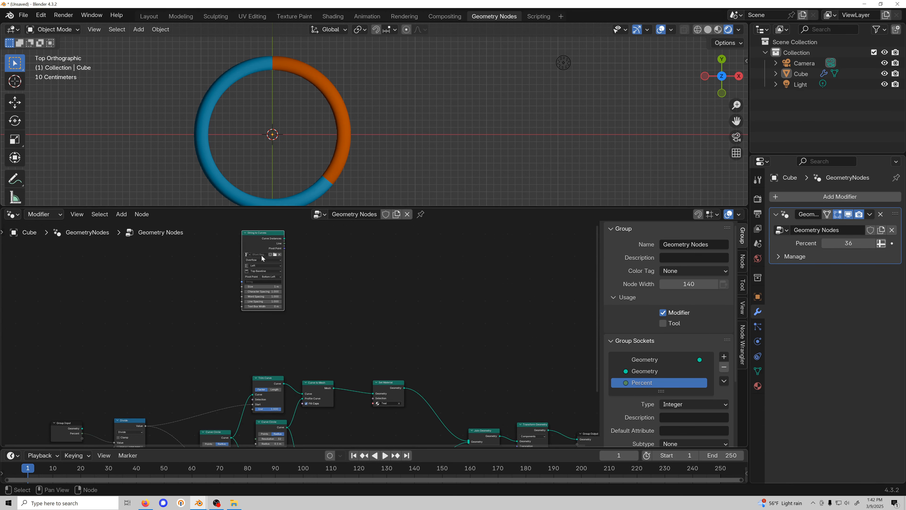
- Reposition the String to Curves node a little closer to the ring's upper node chain
middle_click_drag(367, 293, 247, 292)
left_click_drag(182, 243, 260, 264)
key("g")
left_click(266, 302)
middle_click_drag(266, 302, 305, 257)
left_click(164, 296)
middle_click_drag(165, 296, 219, 303)
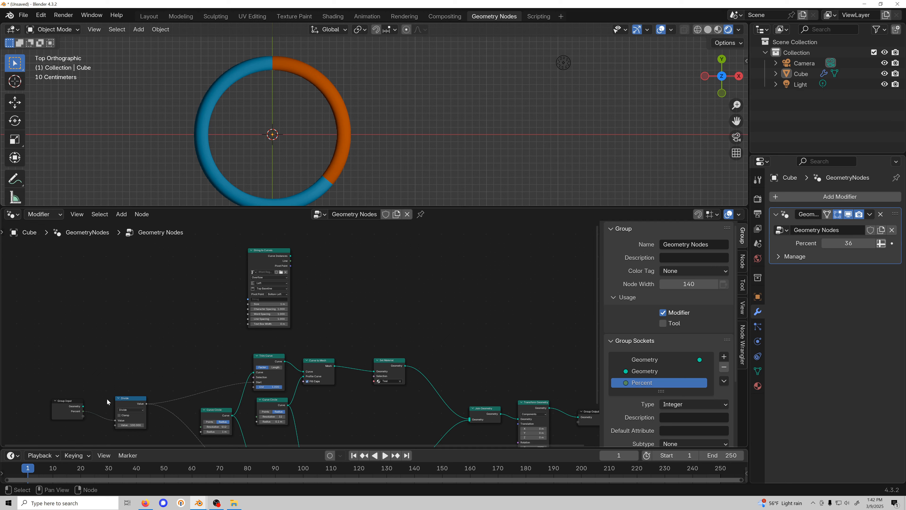
- Add a Value to String node in front of the String to Curves node
key("shift+a")
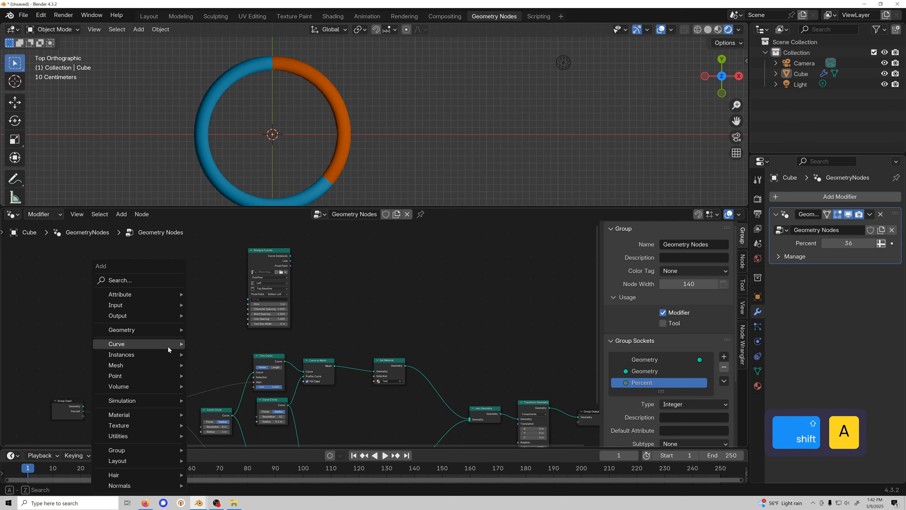
mouse_move(168, 346)
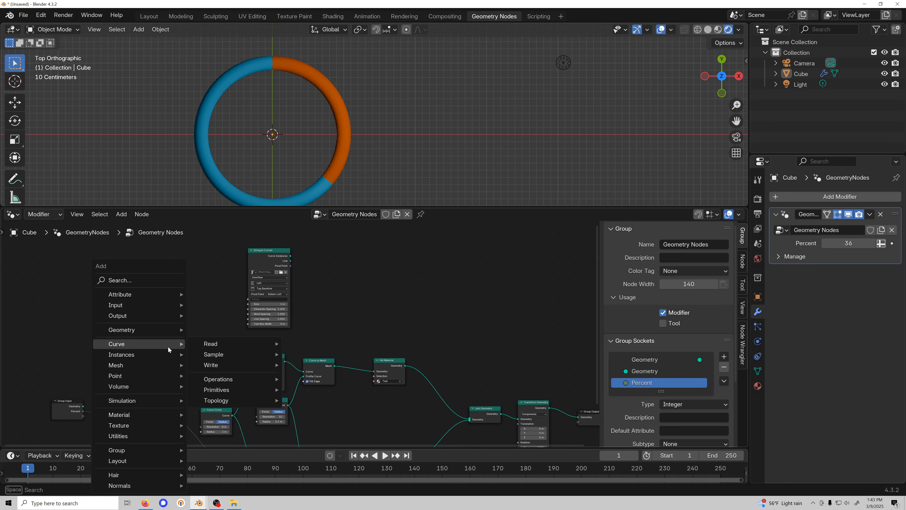
type("value ")
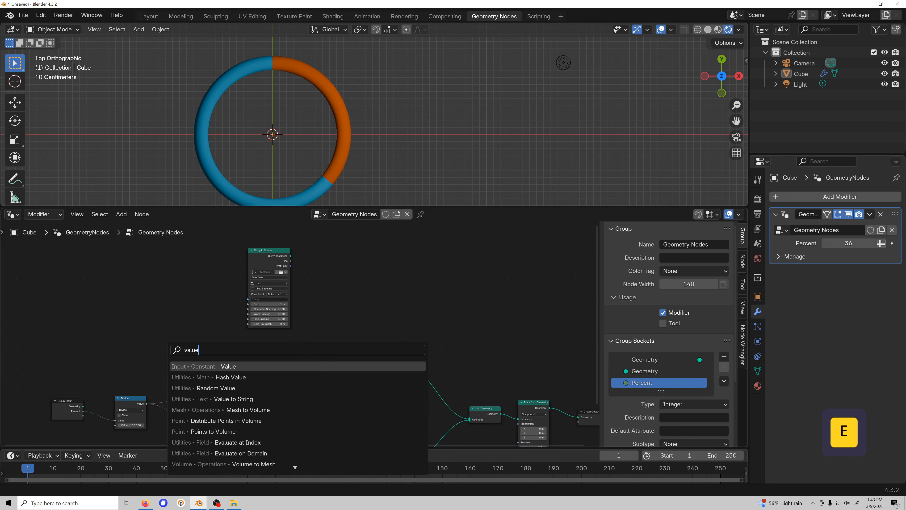
type("to st")
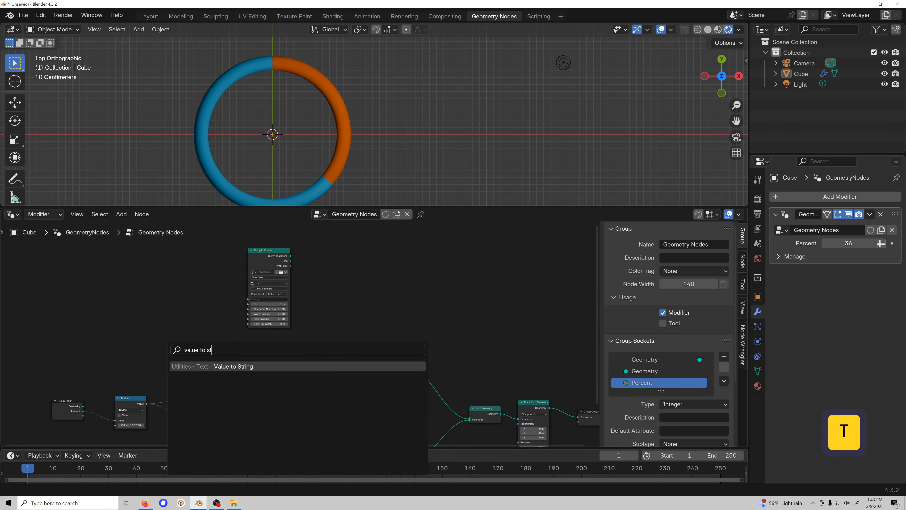
key("Return")
left_click(196, 284)
scroll(170, 257, "up", 2)
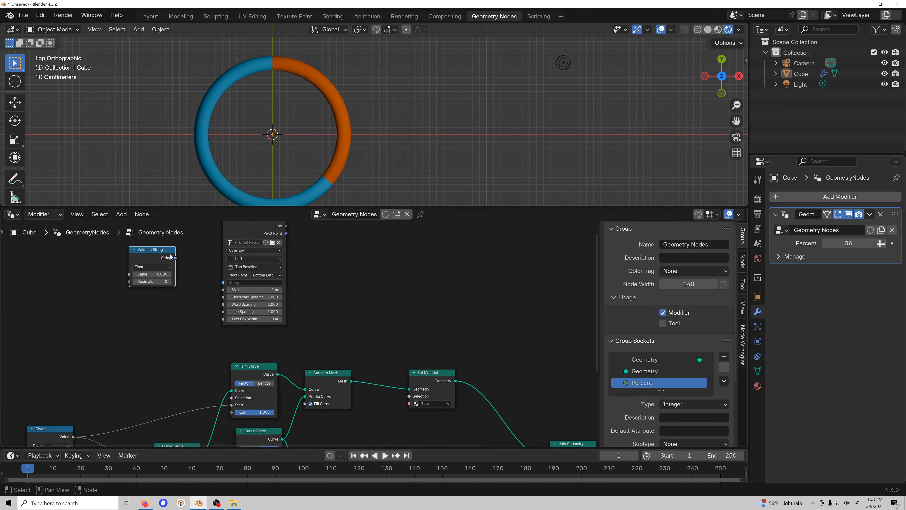
- Connect the Value to String output to the String to Curves node's String input and move Value to String level with it
left_click_drag(171, 256, 223, 282)
left_click_drag(157, 253, 162, 282)
middle_click_drag(254, 301, 209, 314)
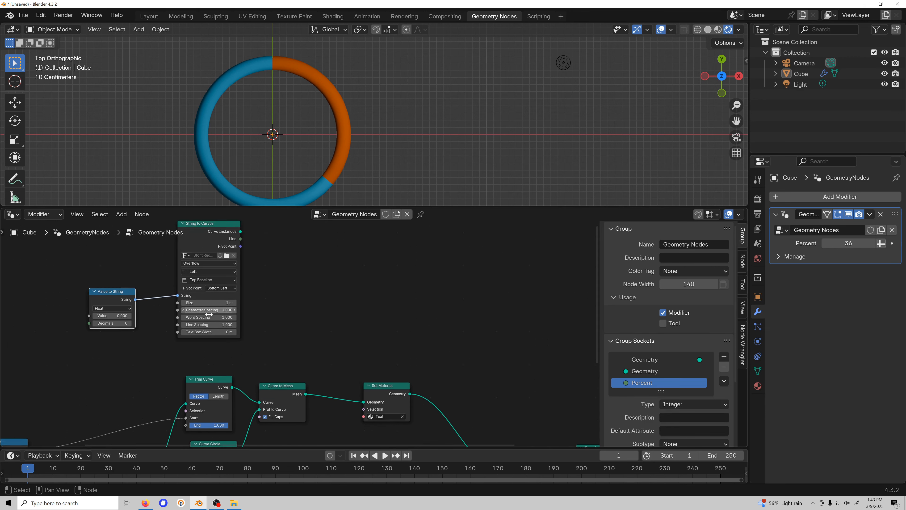
- Insert a duplicate Join Geometry between Transform Geometry and Group Output, and connect the String to Curves node's Curve Instances to it
scroll(208, 314, "down", 2)
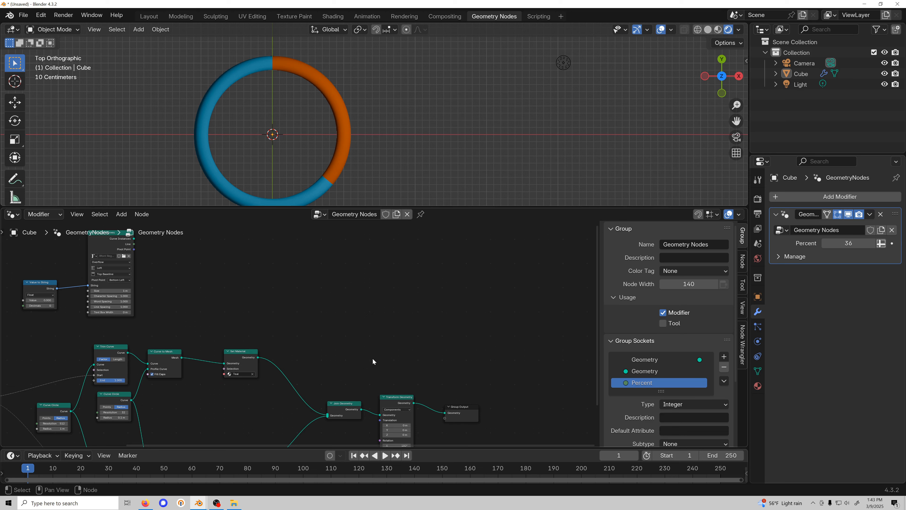
left_click(349, 405)
key("shift+d")
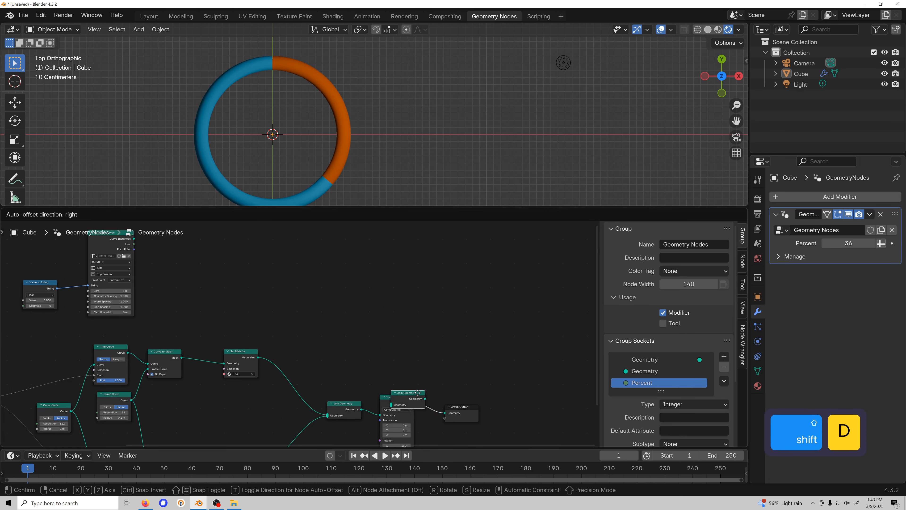
left_click(445, 398)
left_click_drag(134, 238, 396, 398)
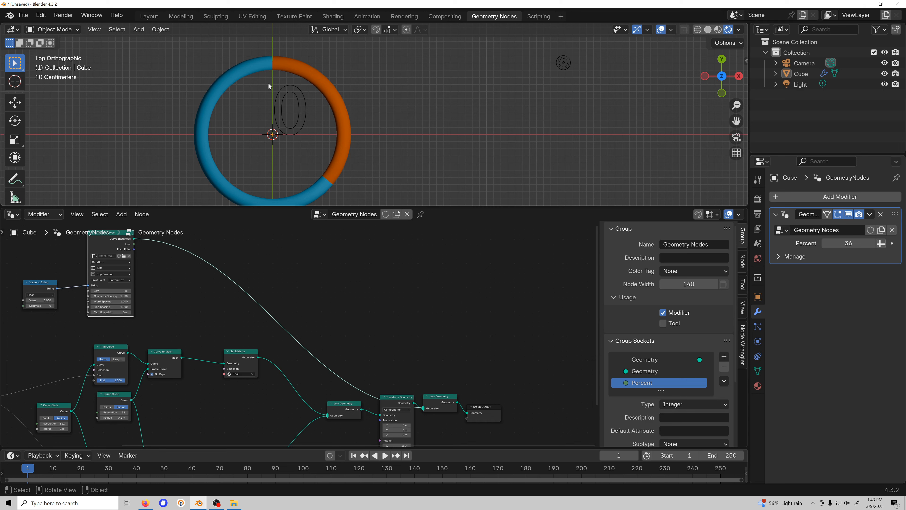
- Set the String to Curves text alignment to Center horizontally and Middle vertically
middle_click_drag(183, 285, 287, 301)
scroll(285, 301, "up", 2)
left_click(200, 273)
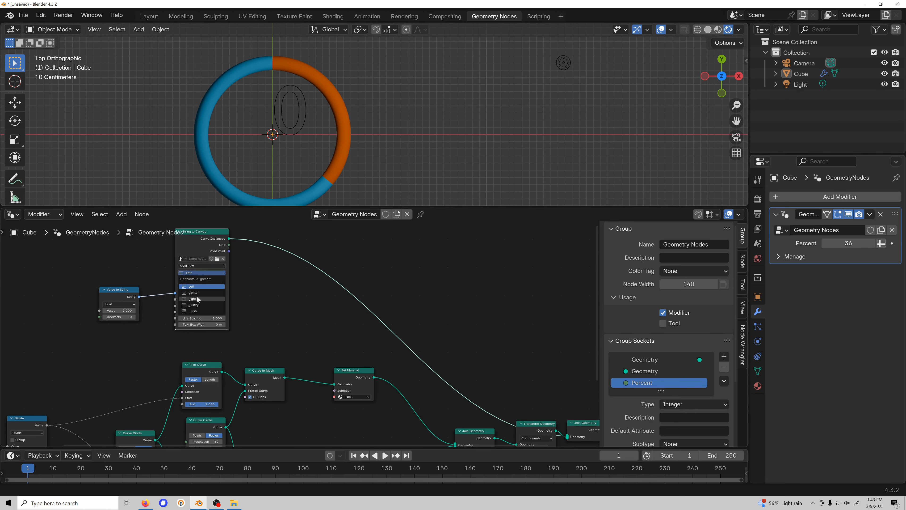
left_click(193, 292)
left_click(202, 279)
left_click(194, 305)
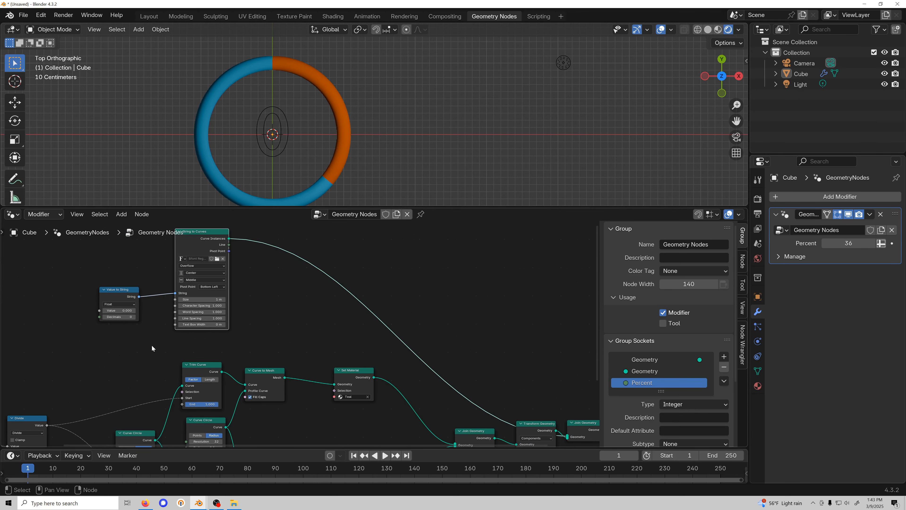
- Insert a Fill Curve node between String to Curves and the final Join Geometry node
scroll(158, 310, "down", 1)
key("shift+a")
mouse_move(244, 320)
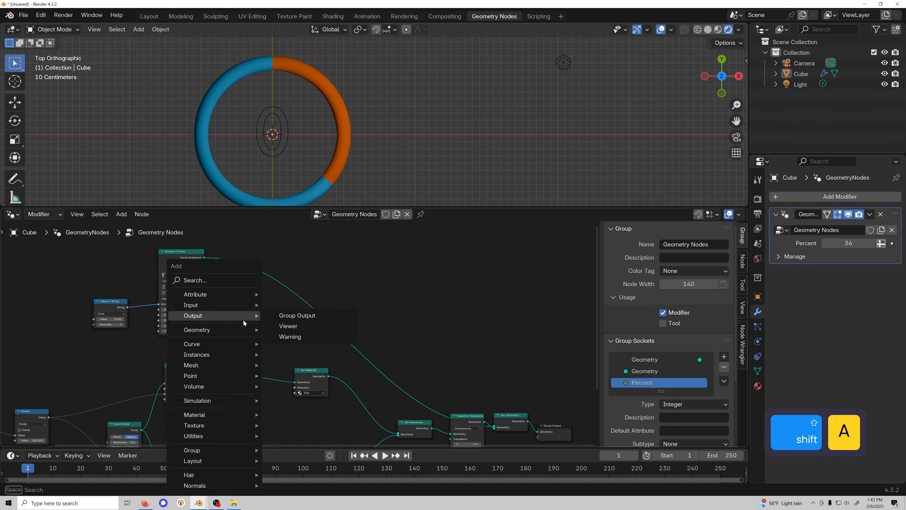
type("cuv")
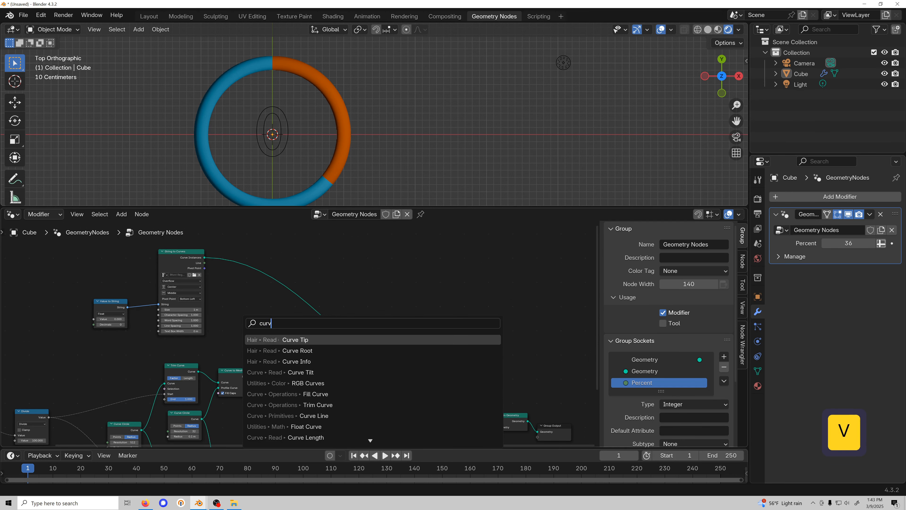
key("BackSpace")
key("BackSpace")
key("BackSpace")
type("fiu")
key("BackSpace")
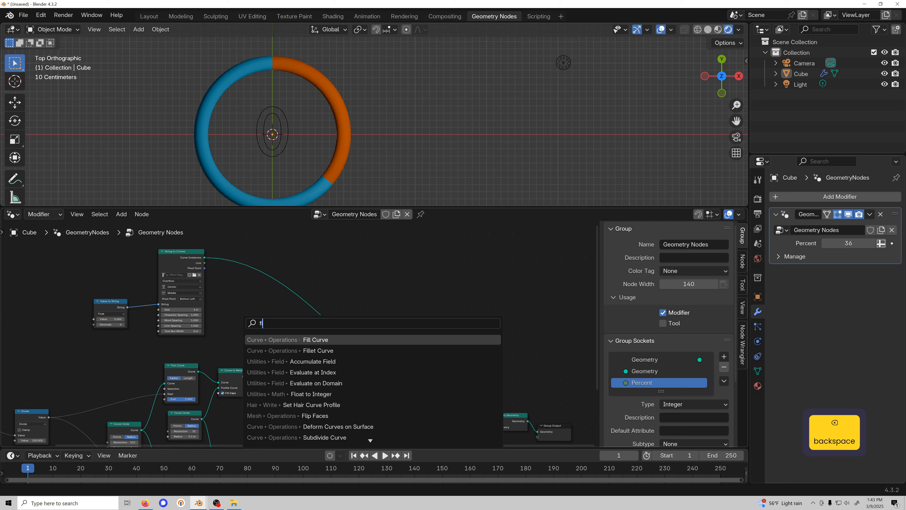
type("ll")
left_click(348, 339)
left_click(247, 273)
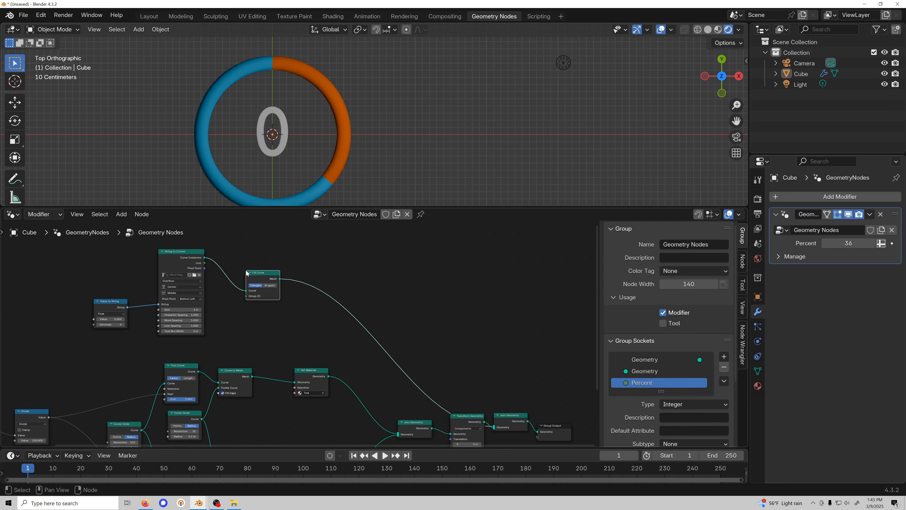
- Insert a Set Material node after Fill Curve and assign the Orange material to the text
mouse_move(246, 327)
middle_mouse_down()
mouse_move(378, 314)
mouse_move(249, 313)
middle_mouse_up()
left_click(312, 309)
key("shift+a")
type("set ma")
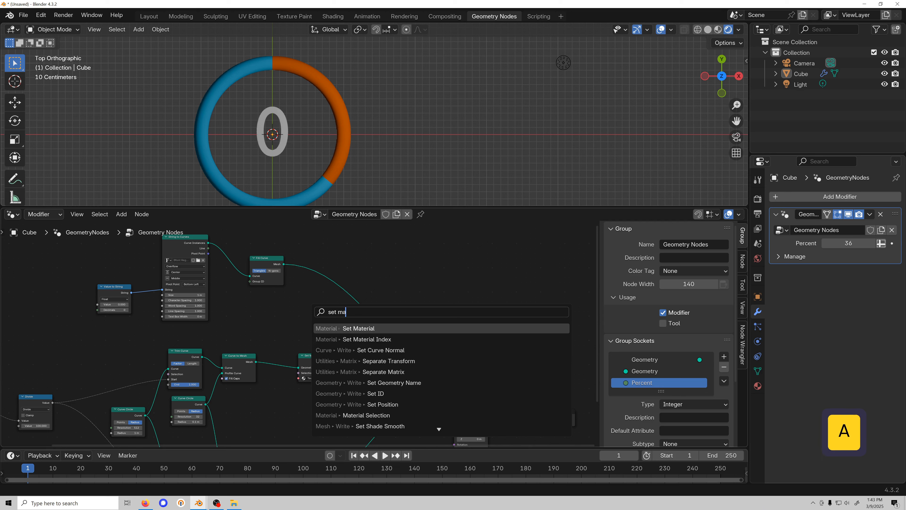
key("Return")
left_click(304, 267)
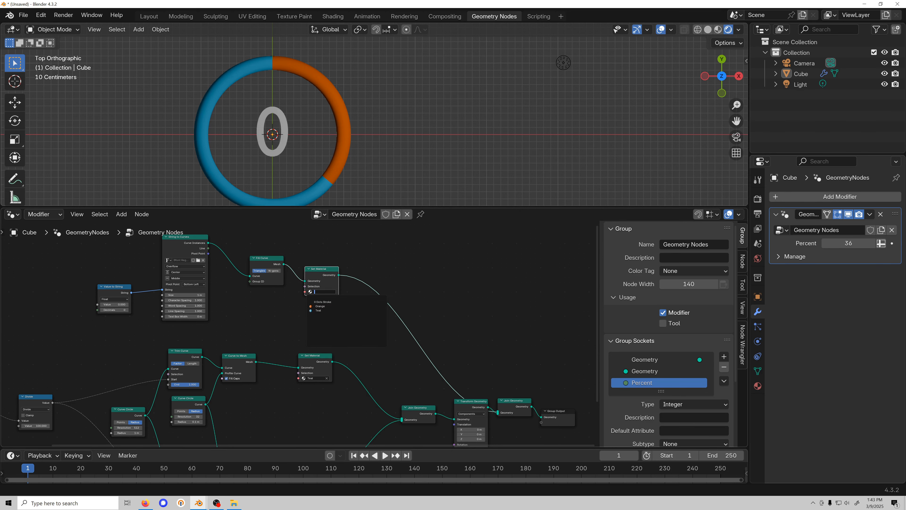
left_click(314, 292)
left_click(321, 302)
- Load the Genos-Black.ttf font from D:\Blender 2025\Pie-Chart-YouTube\Genos\static into the String to Curves node
middle_click_drag(185, 317, 337, 303)
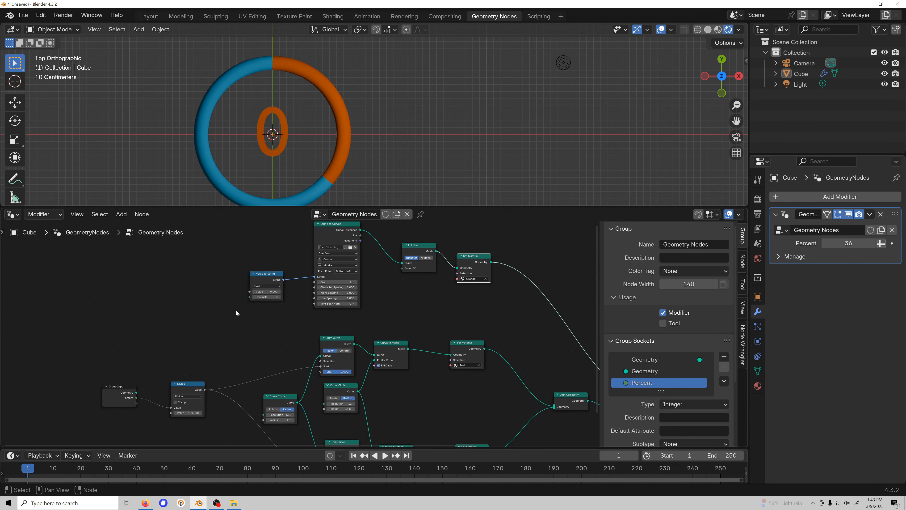
scroll(236, 314, "up", 3)
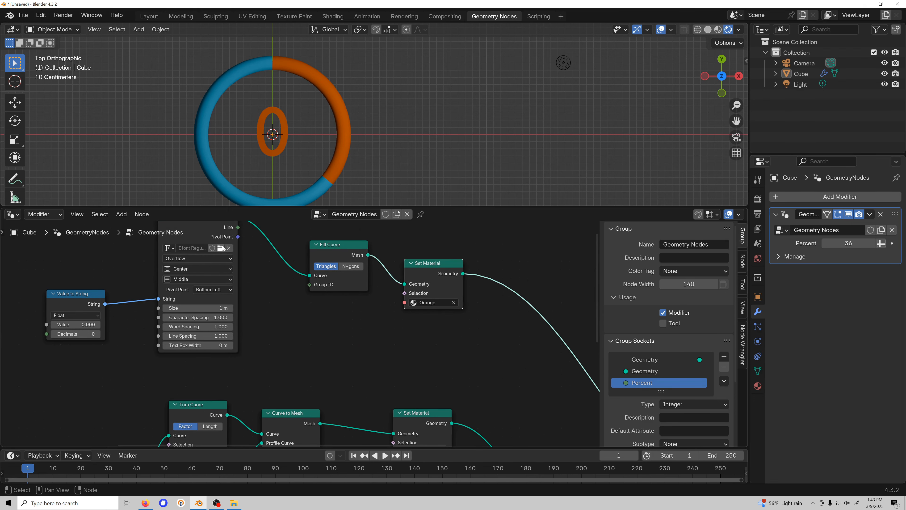
left_click(222, 248)
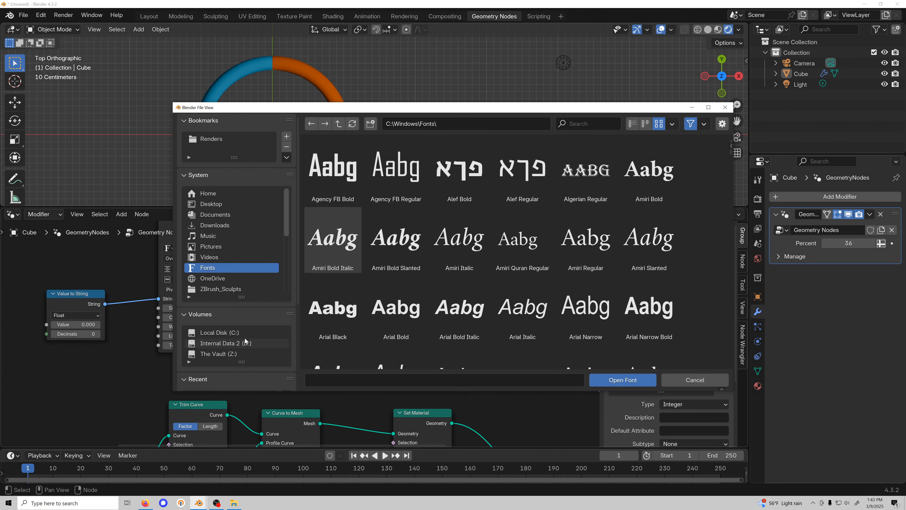
left_click(237, 344)
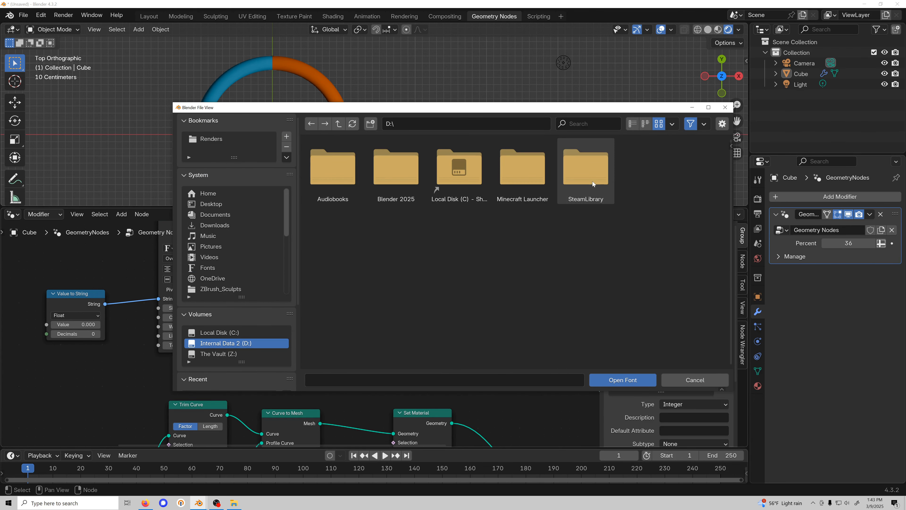
left_click(396, 170)
left_click(326, 180)
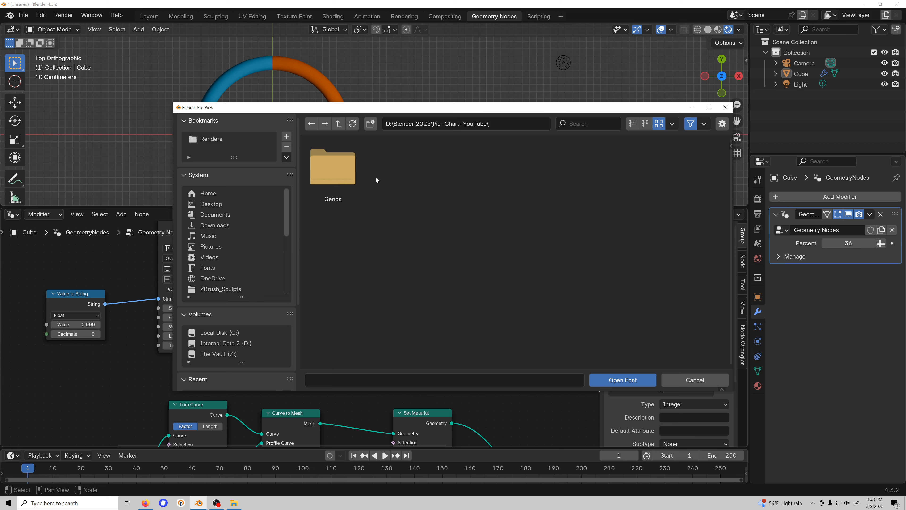
double_click(337, 169)
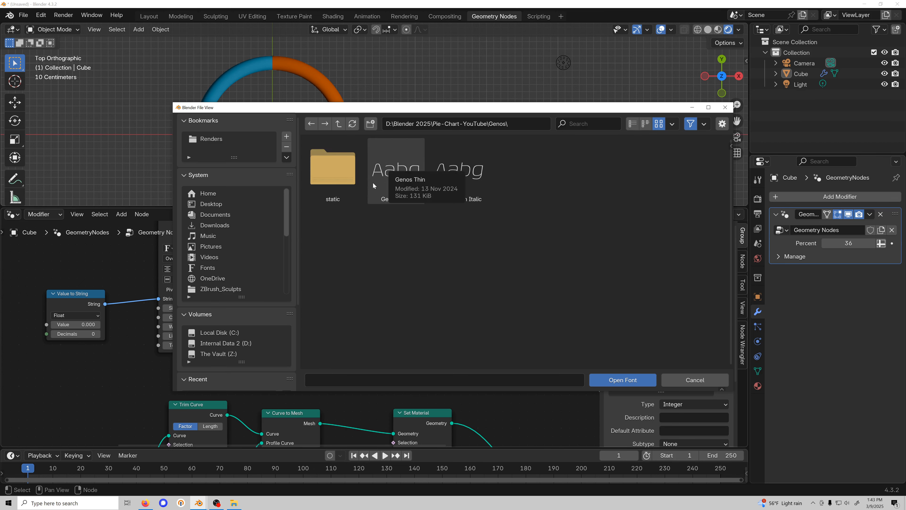
double_click(338, 174)
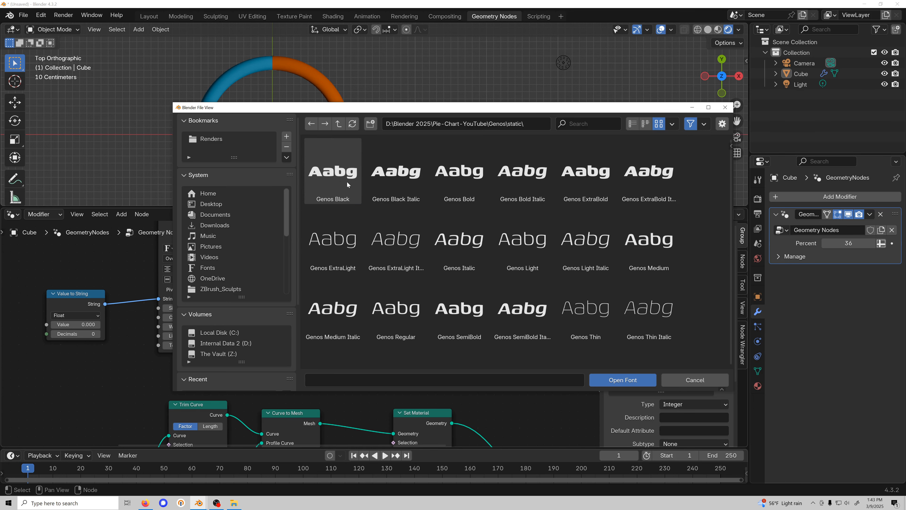
left_click(343, 182)
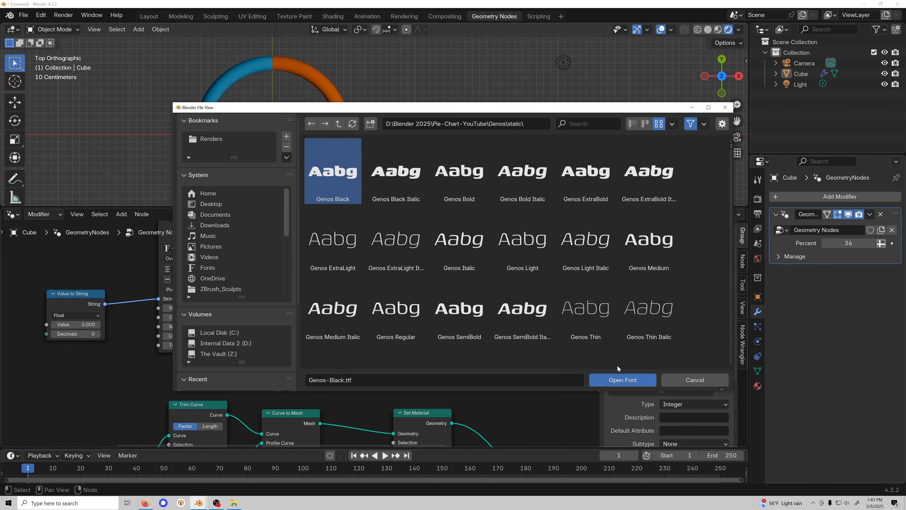
left_click(623, 380)
- Insert a Transform Geometry node after the text's Orange Set Material node
middle_click_drag(294, 304, 292, 319)
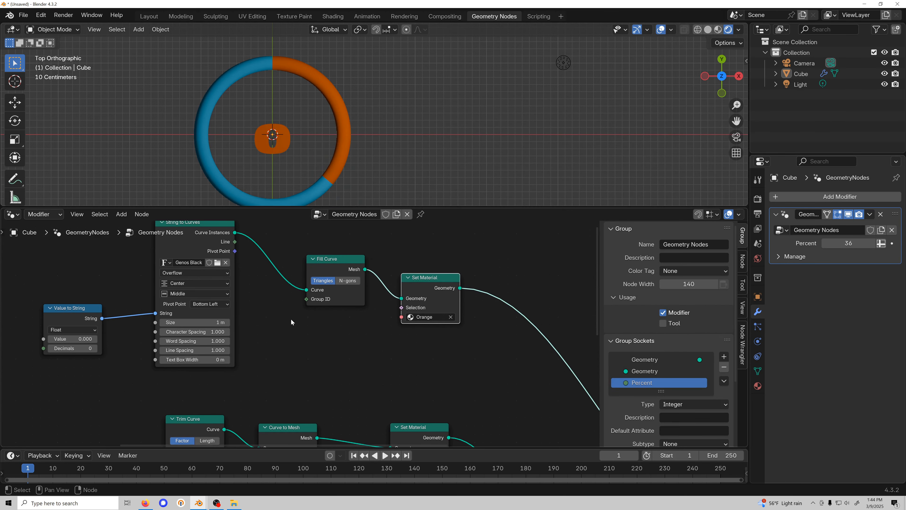
middle_click_drag(456, 334, 347, 310)
left_click(379, 337)
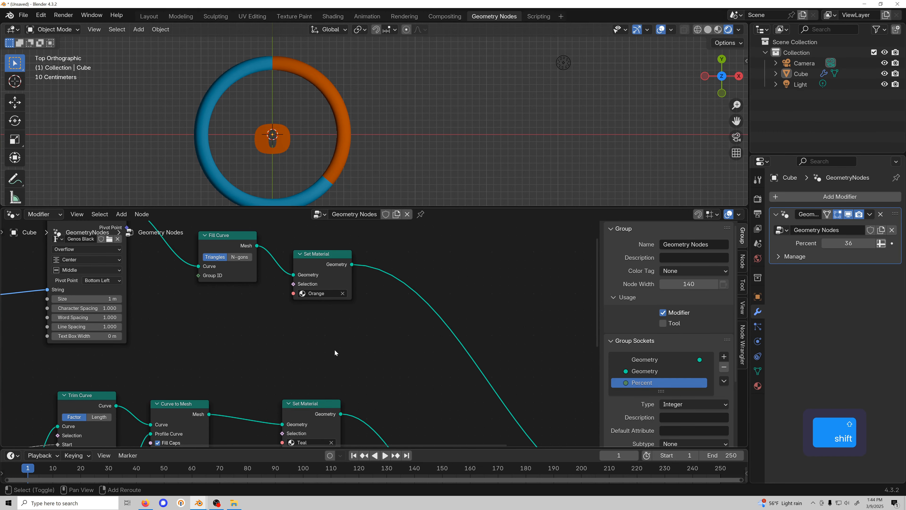
key("shift+a")
type("s")
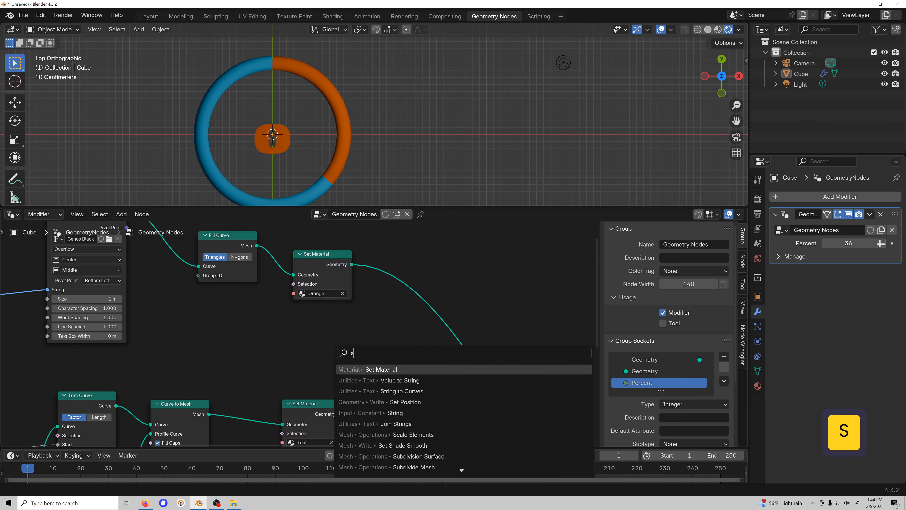
key("BackSpace")
type("tran")
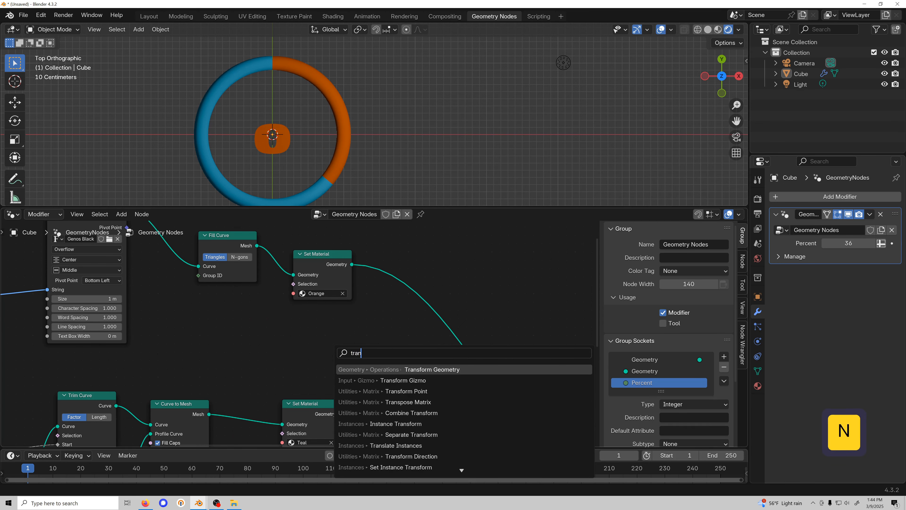
key("Return")
left_click(401, 281)
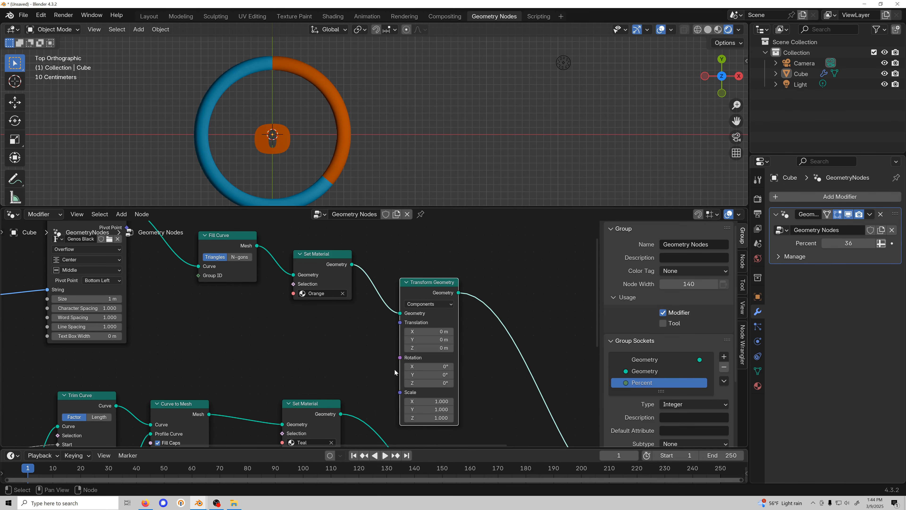
- Shift the text upward by setting the new Transform Geometry node's Y translation to about 0.04 m
middle_click_drag(395, 372, 345, 356)
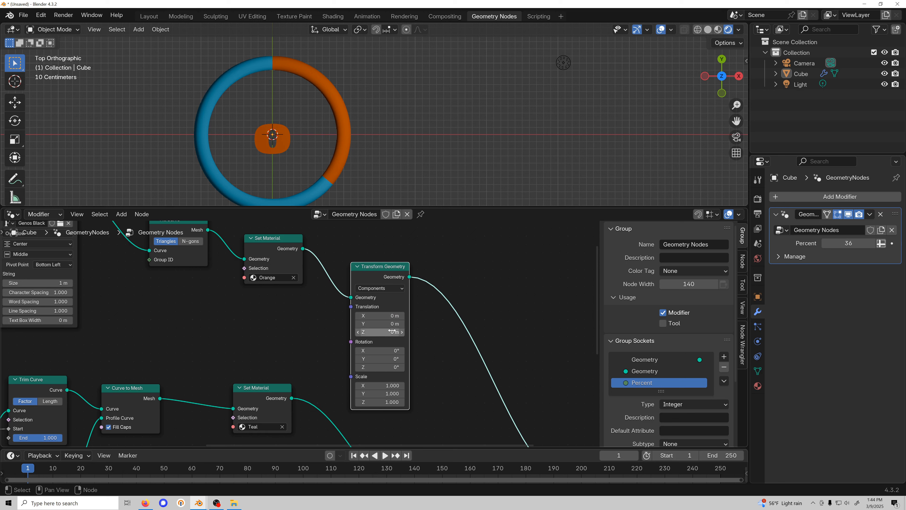
left_click_drag(394, 332, 395, 332)
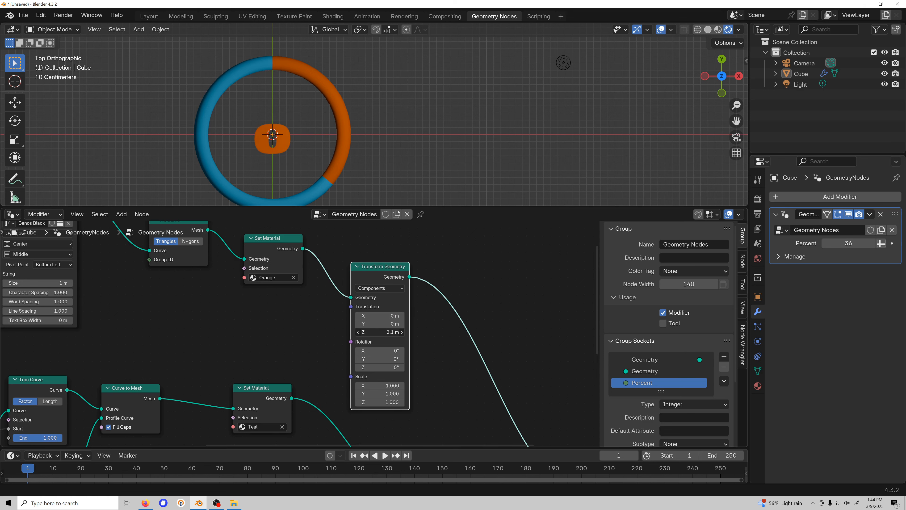
key("Return")
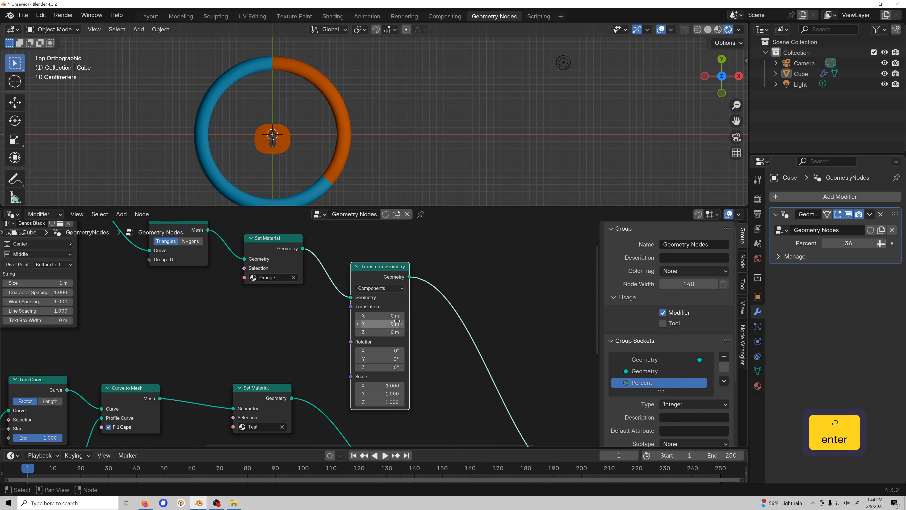
left_click_drag(395, 323, 385, 323, "shift")
- Insert an Extrude Mesh node between the text's Orange Set Material and Transform Geometry nodes
scroll(375, 288, "down", 5)
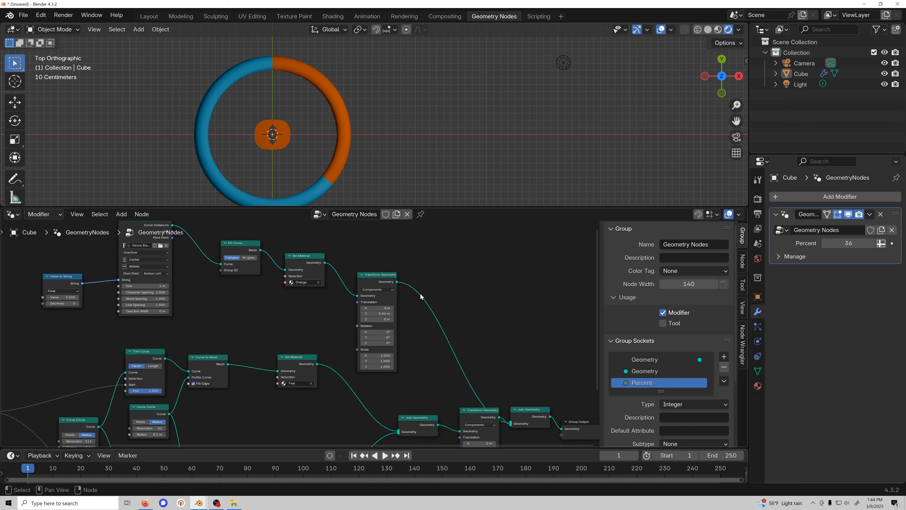
middle_click_drag(364, 178, 328, 110)
middle_click_drag(436, 293, 362, 285)
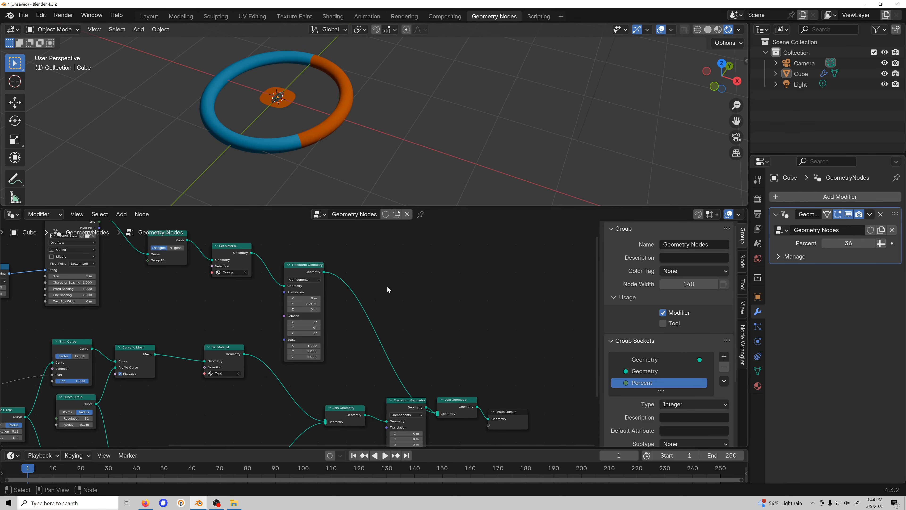
key("shift+a")
type("extr")
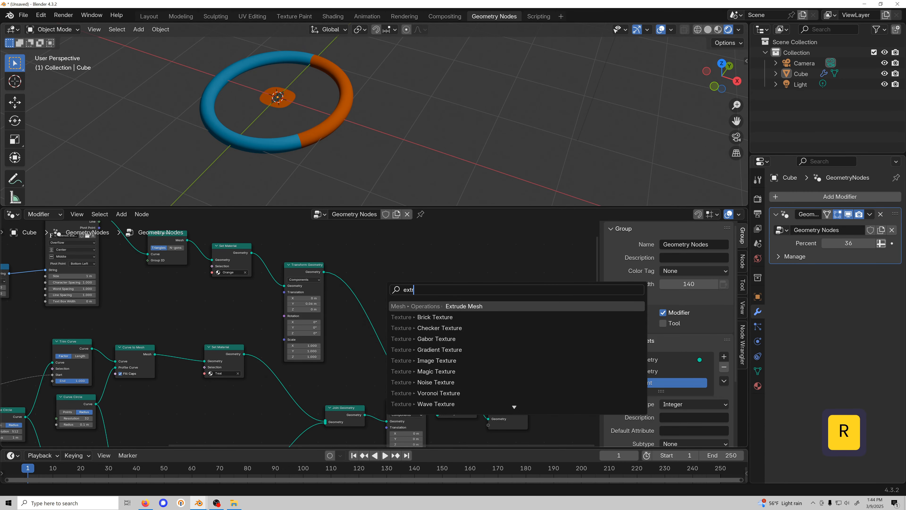
key("Return")
left_click(282, 261)
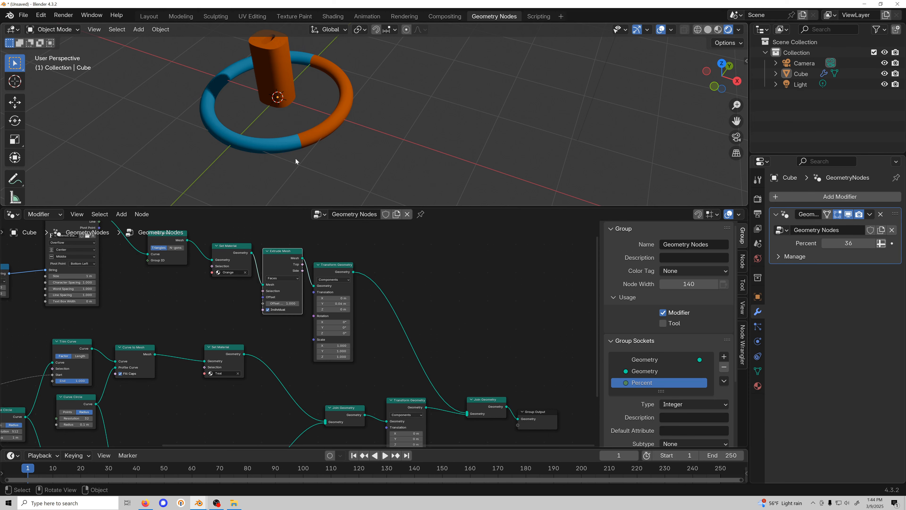
- Reduce the Extrude Mesh offset scale to about 0.17 and return the viewport to the top view
middle_click_drag(296, 161, 326, 110)
left_click_drag(282, 303, 262, 303, "shift")
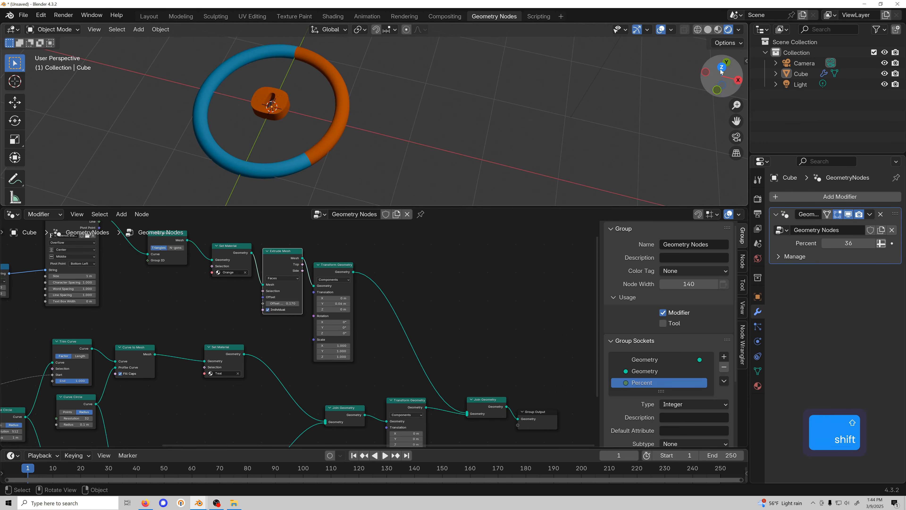
left_click(721, 68)
- Connect the Group Input's Percent output to the Value input of Value to String and shift that node away from String to Curves
middle_click_drag(116, 298, 302, 271)
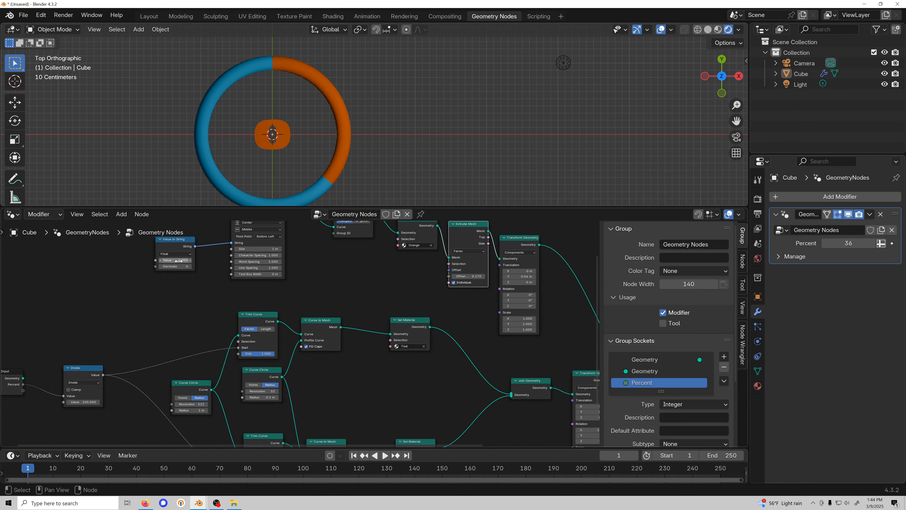
middle_click_drag(172, 263, 236, 280)
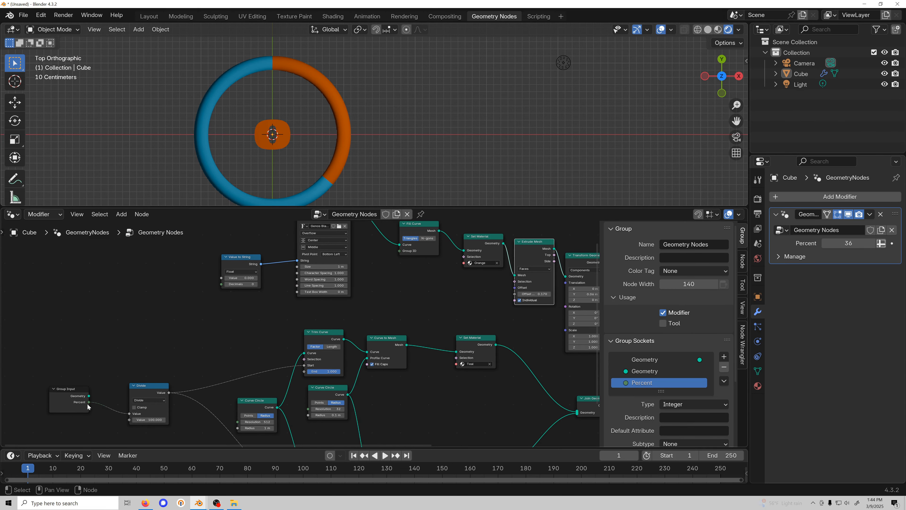
left_click_drag(88, 402, 139, 368)
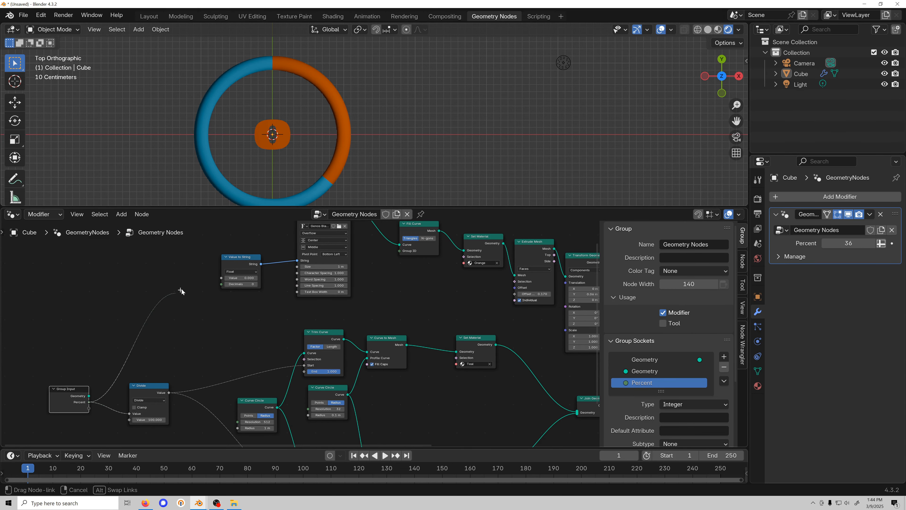
left_click_drag(181, 288, 207, 275)
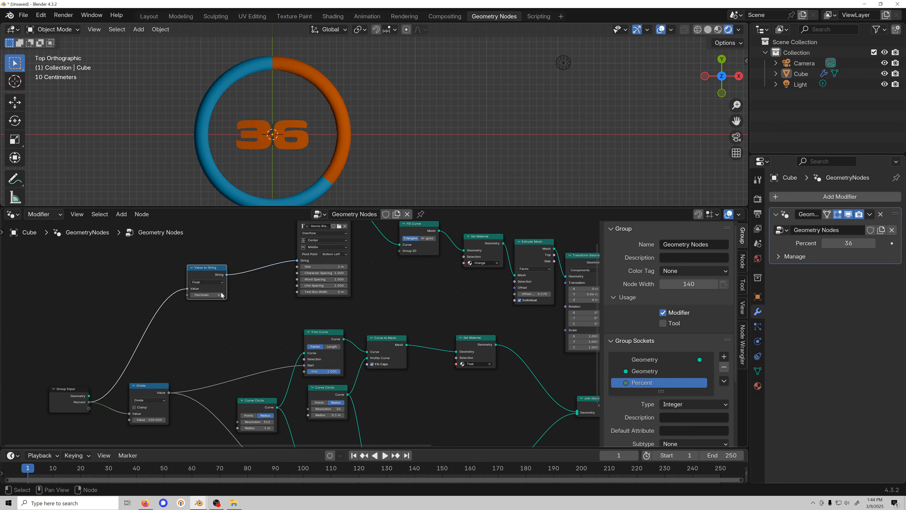
- Move the Value to String node up toward String to Curves and set its Decimals to 1
left_click(222, 295)
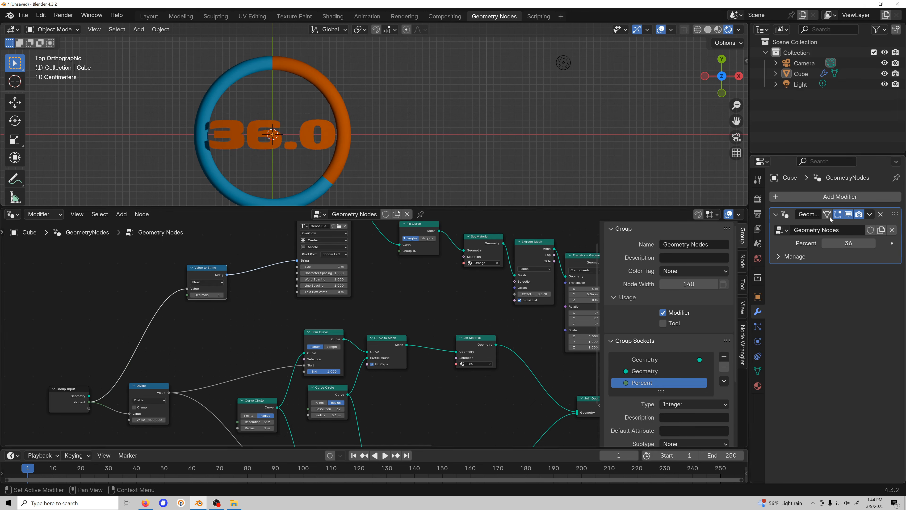
left_click(192, 295)
scroll(210, 306, "up", 1)
middle_click_drag(210, 310, 294, 345)
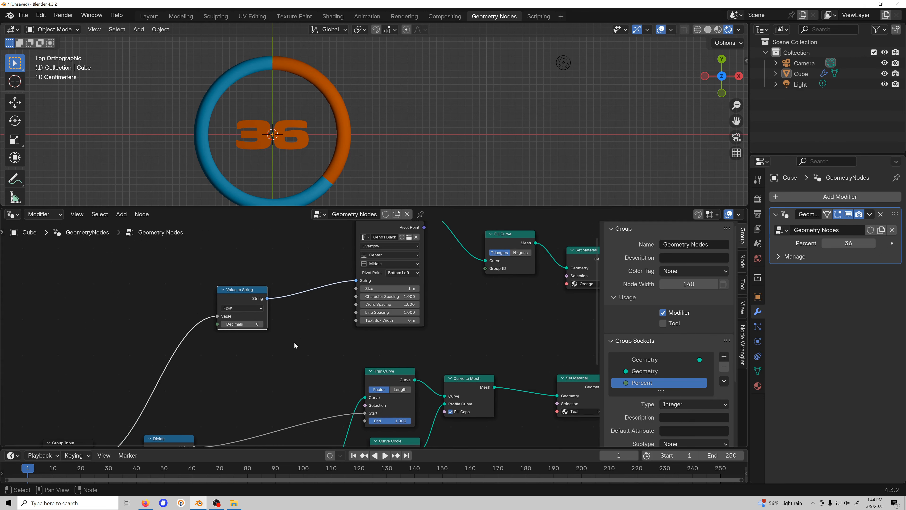
left_click_drag(257, 290, 281, 262)
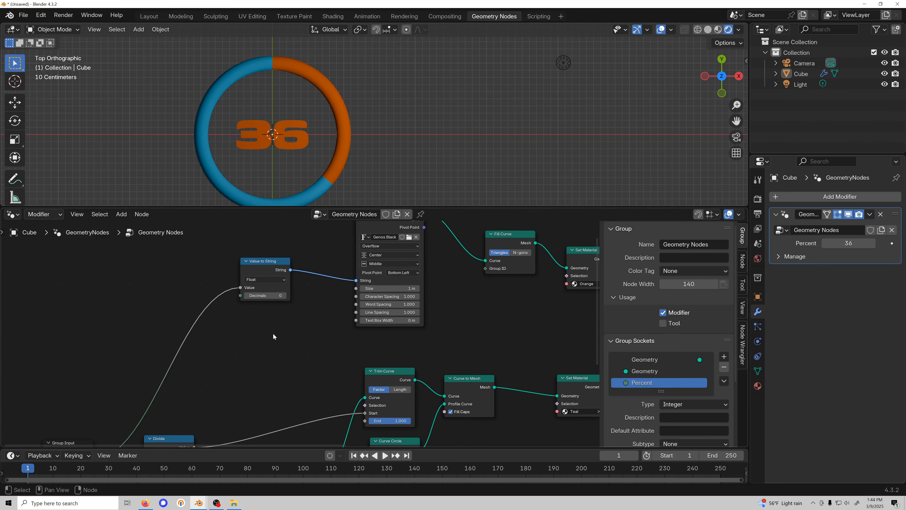
left_click_drag(272, 294, 282, 294)
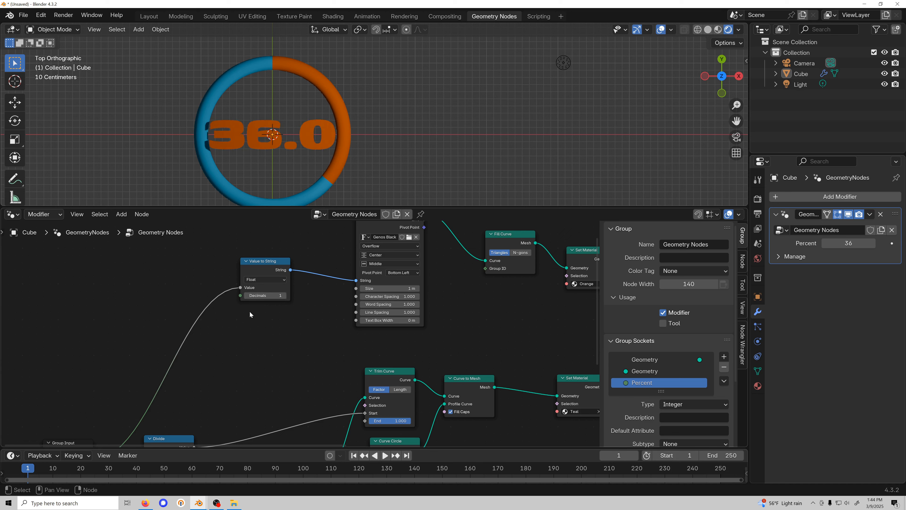
- Set the Value to String node's data type to Integer and shift the node farther from String to Curves
left_click(247, 296)
left_click_drag(259, 261, 242, 261)
left_click(242, 280)
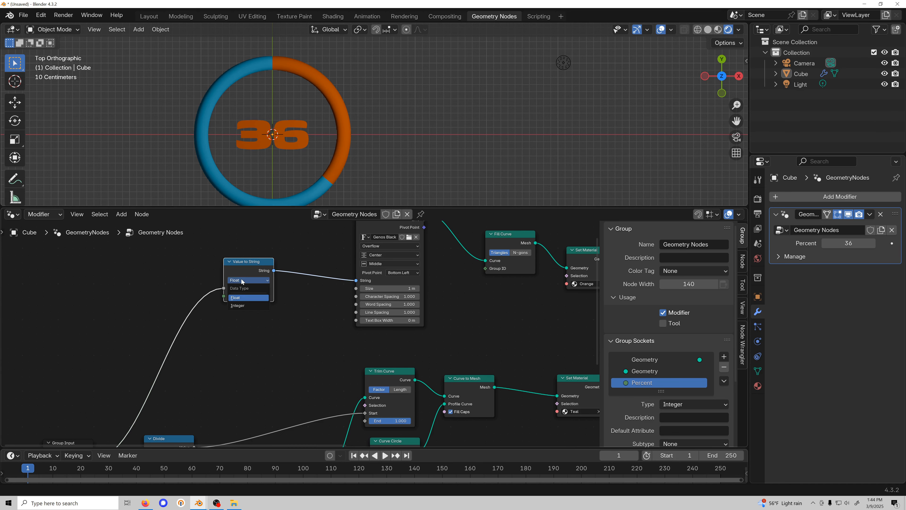
left_click(237, 306)
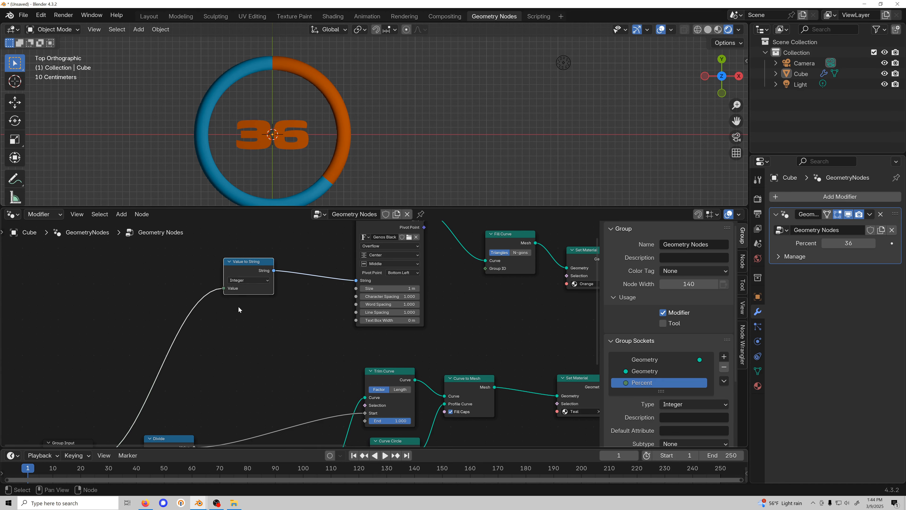
left_click(240, 281)
left_click(250, 332)
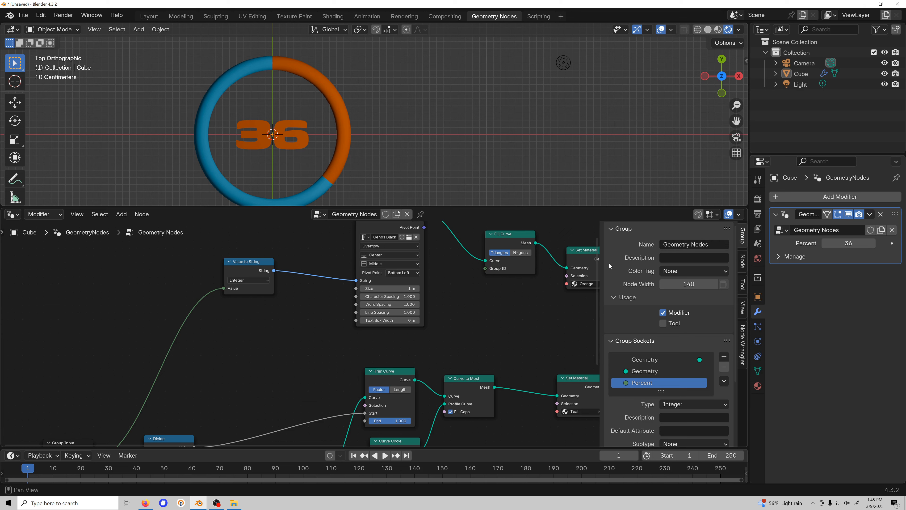
left_click(683, 404)
left_click_drag(246, 262, 235, 263)
left_click(263, 325)
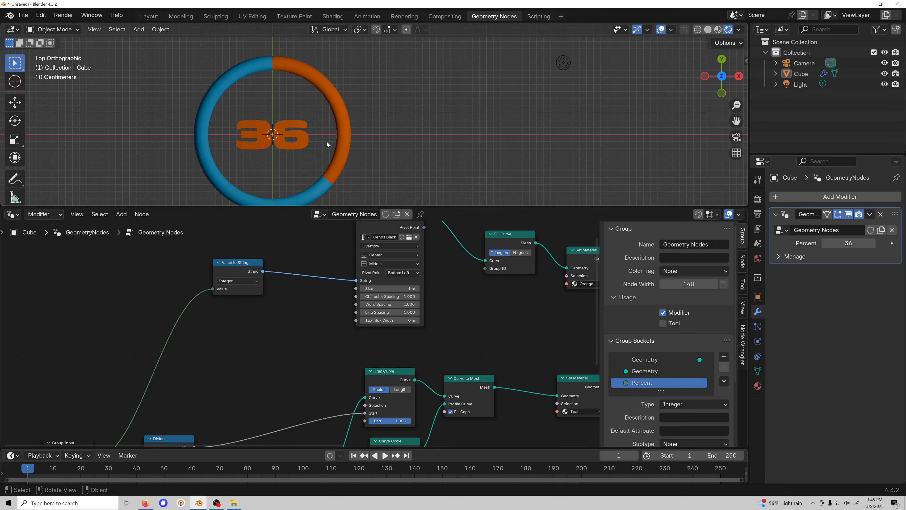
- Insert a Join Strings node between Value to String and String to Curves
key("shift")
type("joi")
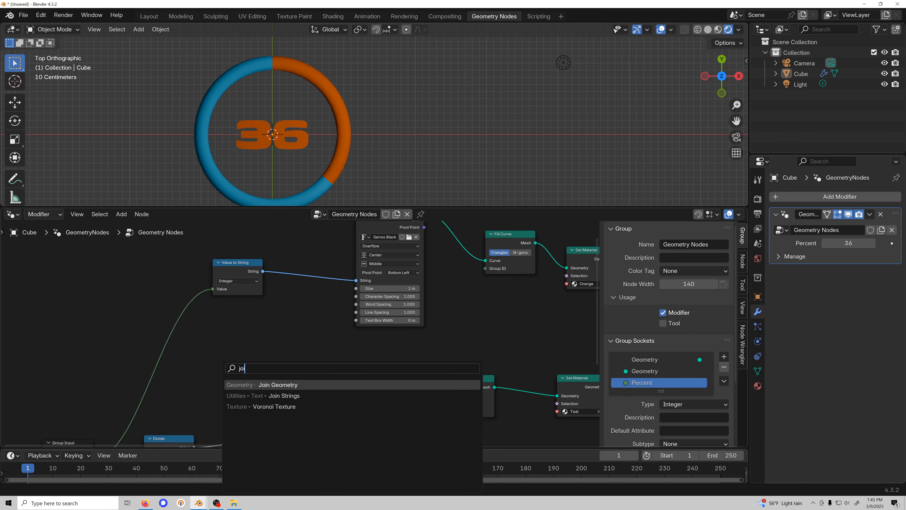
key("Down")
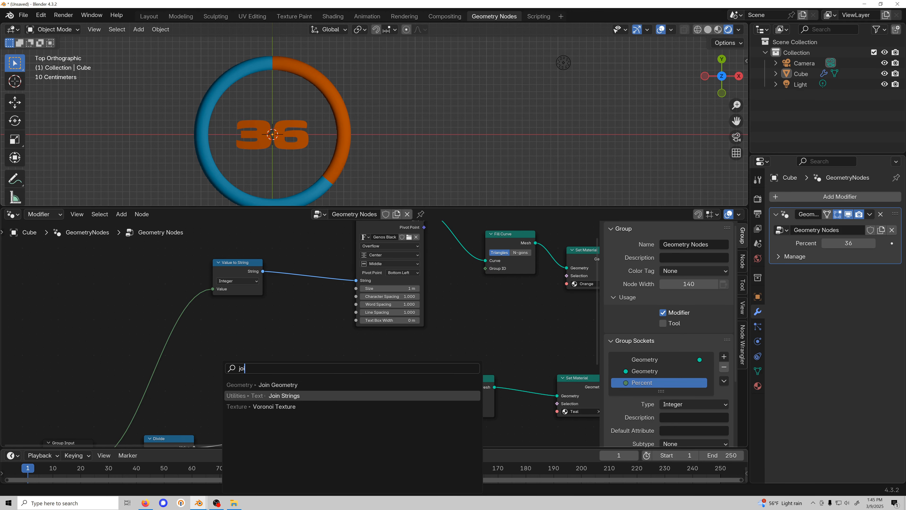
key("Return")
left_click(283, 264)
left_click_drag(284, 284, 282, 289)
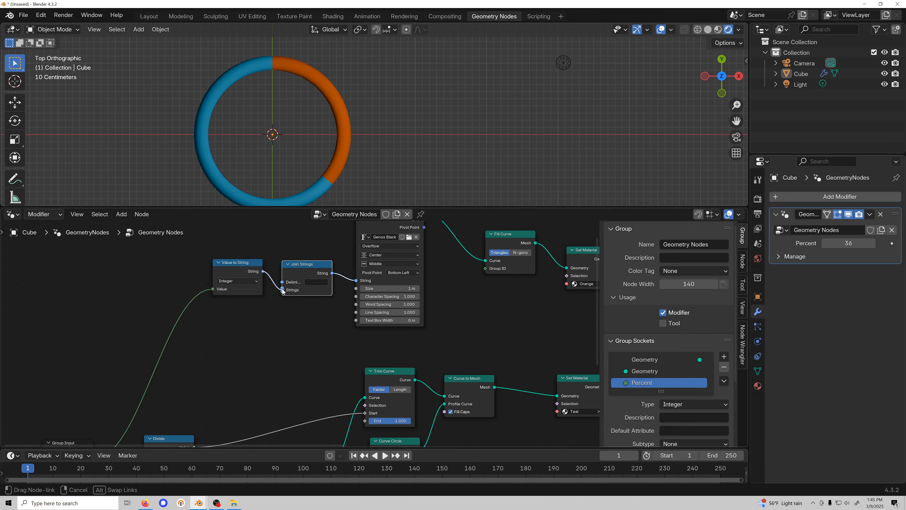
left_click(258, 341)
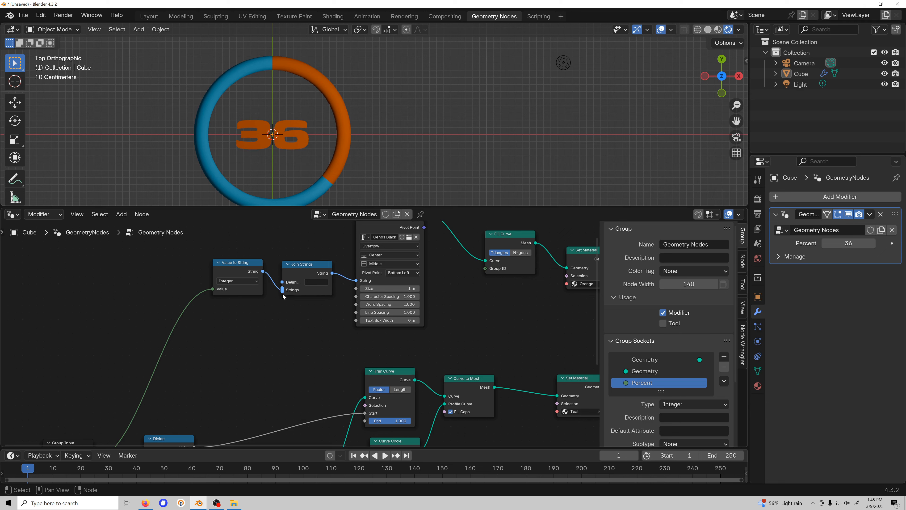
- Add a String node containing "%" below Value to String and connect it as the second input of Join Strings
key("shift")
key("shift+a")
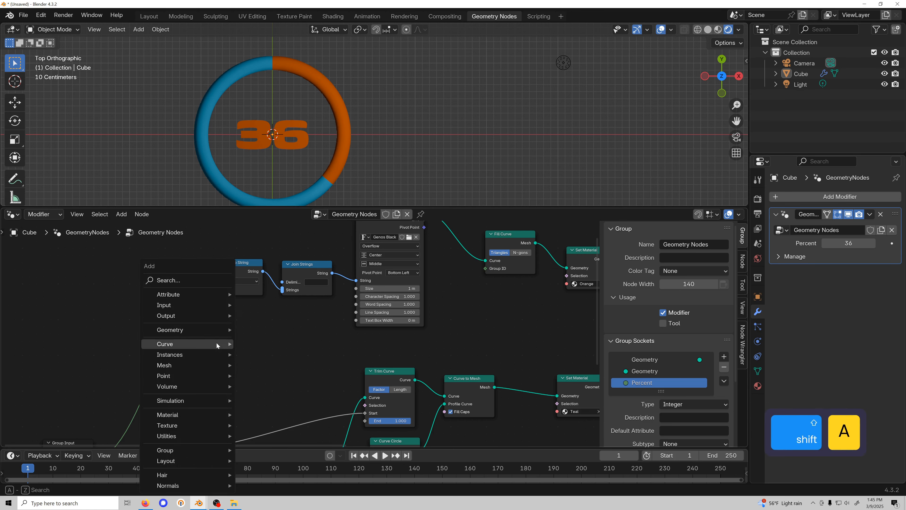
type("strin")
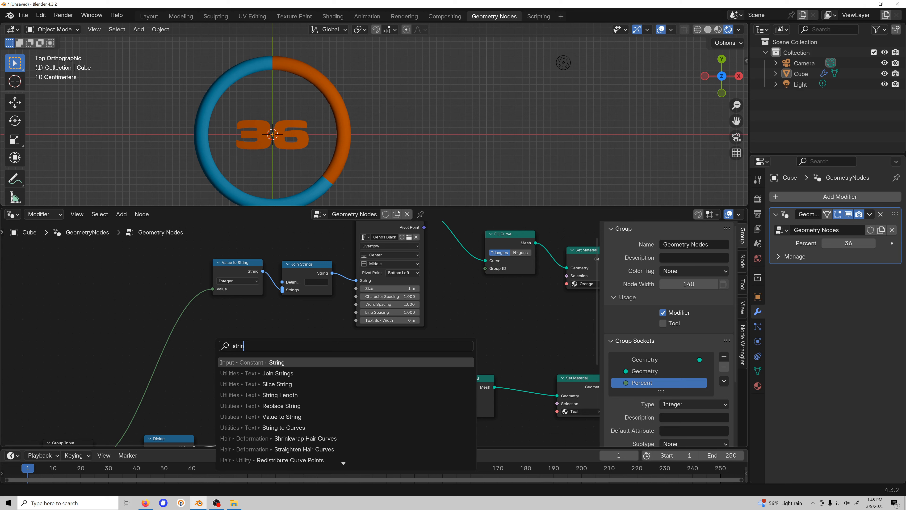
key("Return")
left_click(217, 349)
left_click(217, 348)
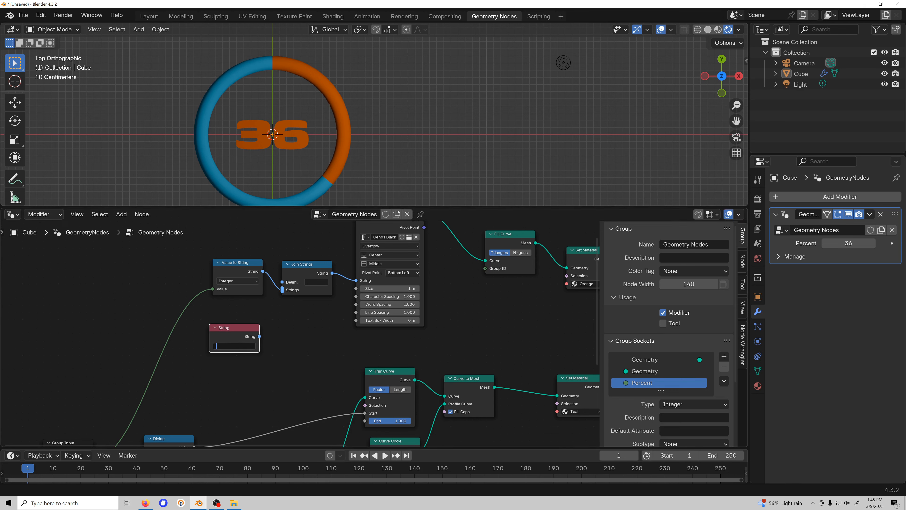
type("%")
key("Return")
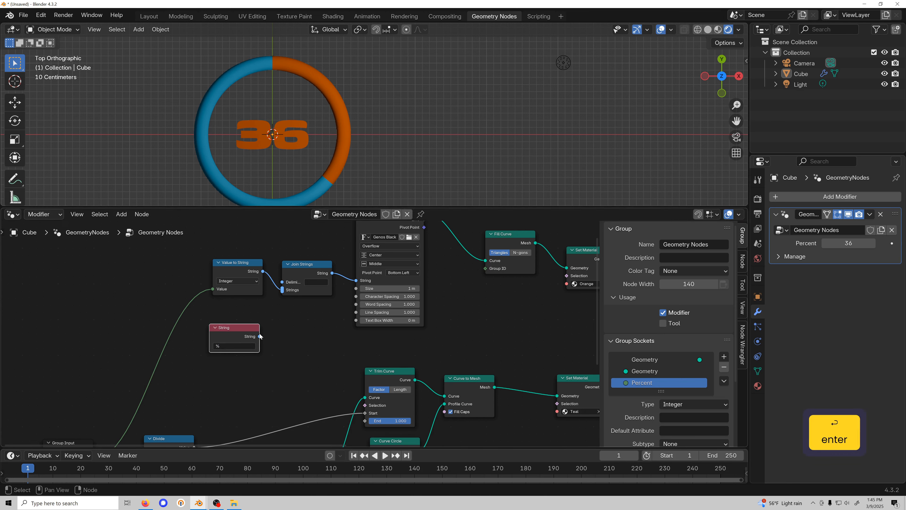
left_click_drag(260, 336, 281, 296)
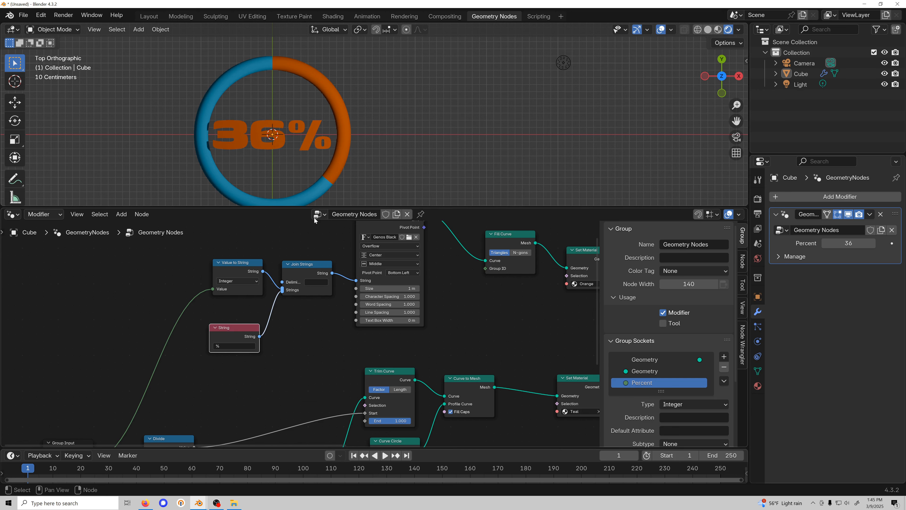
- Reduce the text Size in String to Curves to about 0.84 m and return the viewport to the top view
left_click(722, 94)
middle_click_drag(345, 97, 336, 157)
middle_click_drag(527, 272, 403, 333)
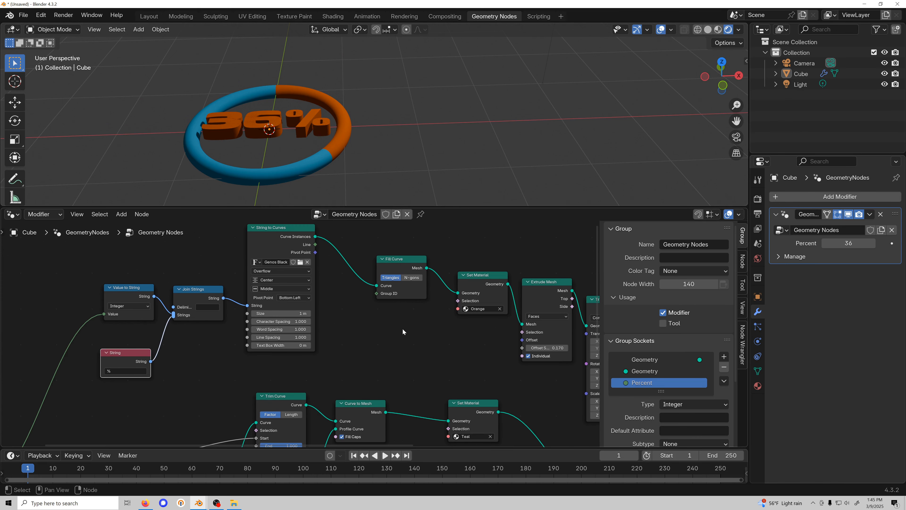
left_click_drag(282, 313, 266, 314, "shift")
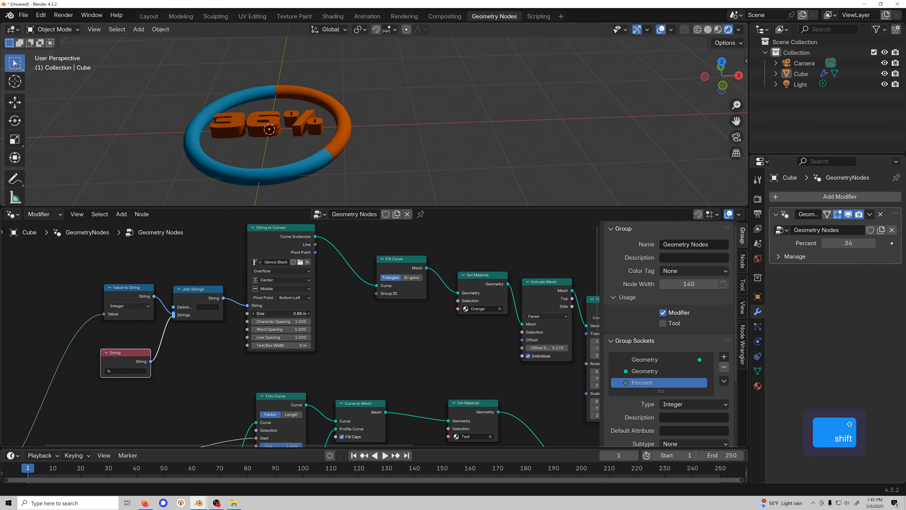
left_click(721, 61)
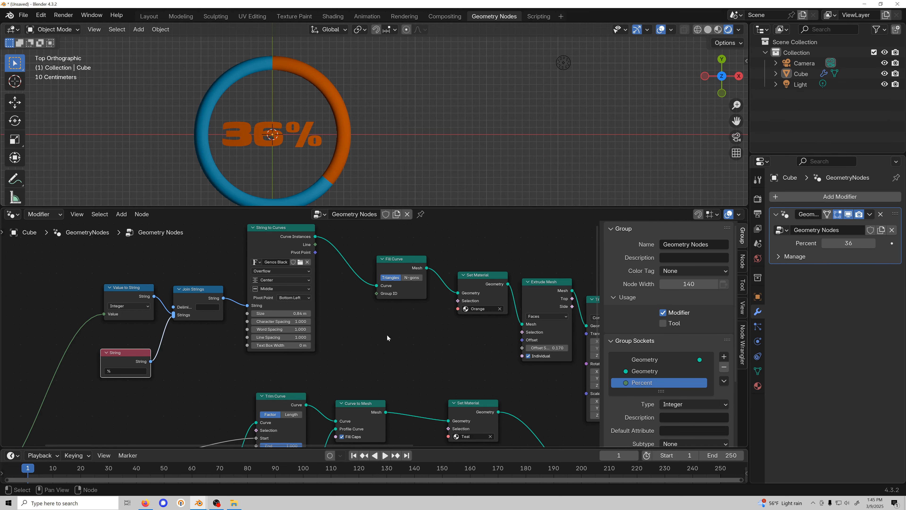
- Examine the ring and extruded text at an angle, through the camera and from the top, and test Percent at 16
middle_click_drag(332, 108, 354, 143)
middle_click_drag(459, 274, 364, 272)
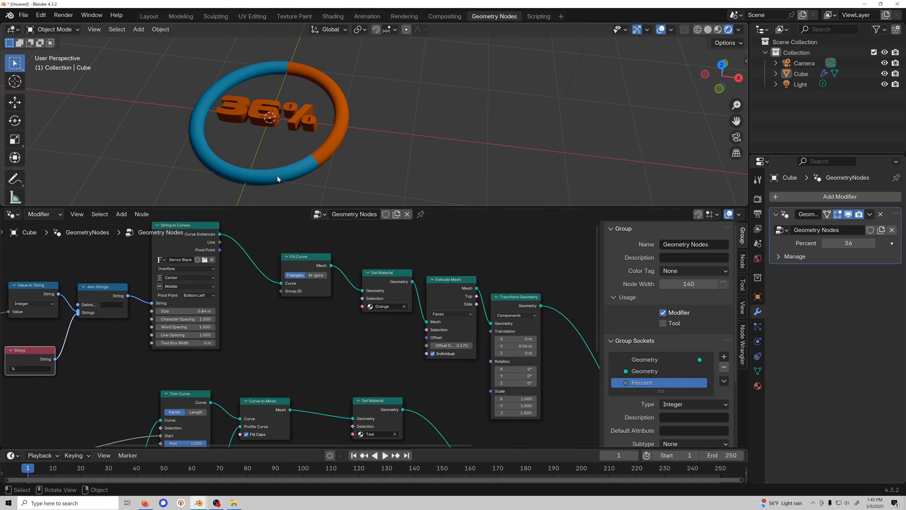
middle_click_drag(273, 166, 335, 158)
key("KP_0")
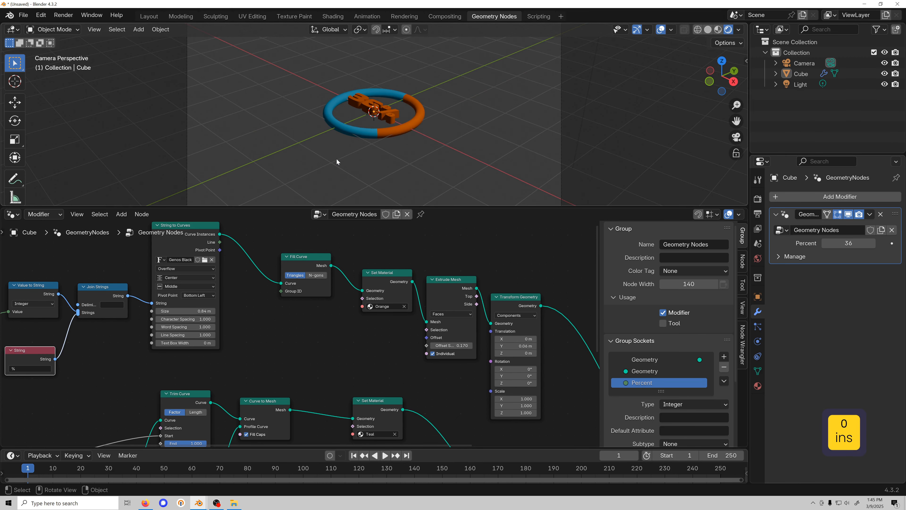
key("Home")
left_click(722, 61)
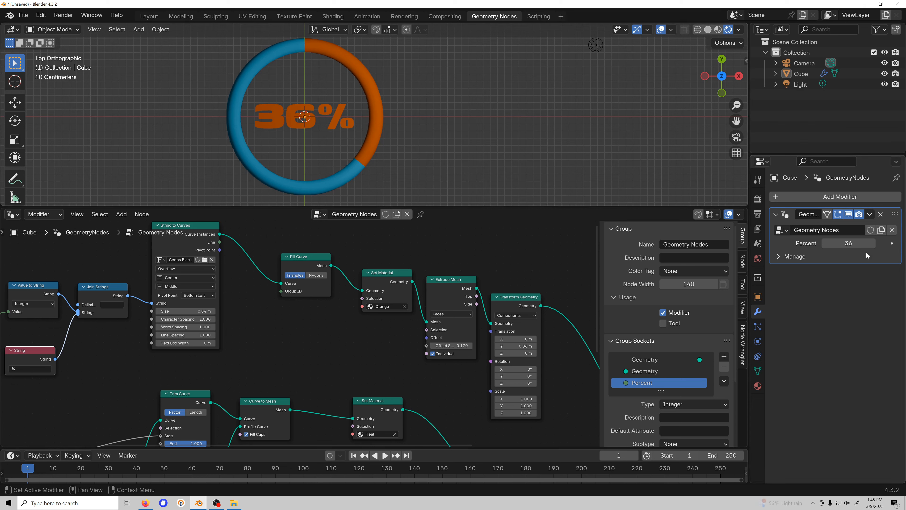
left_click_drag(854, 245, 827, 245)
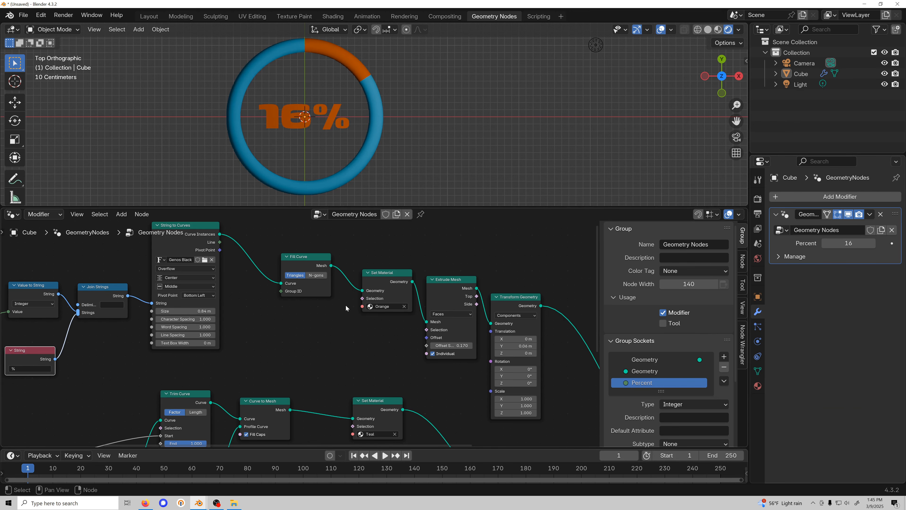
- Move the Group Input node away from Divide to open space between them
middle_click_drag(397, 291, 564, 272)
middle_click_drag(107, 439, 273, 350)
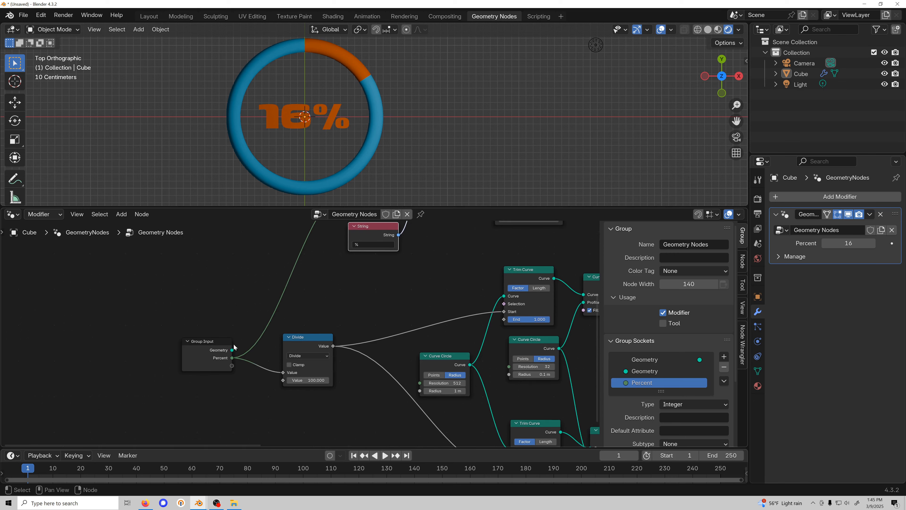
left_click_drag(206, 347, 96, 333)
left_click(278, 322)
middle_click_drag(239, 316, 247, 324)
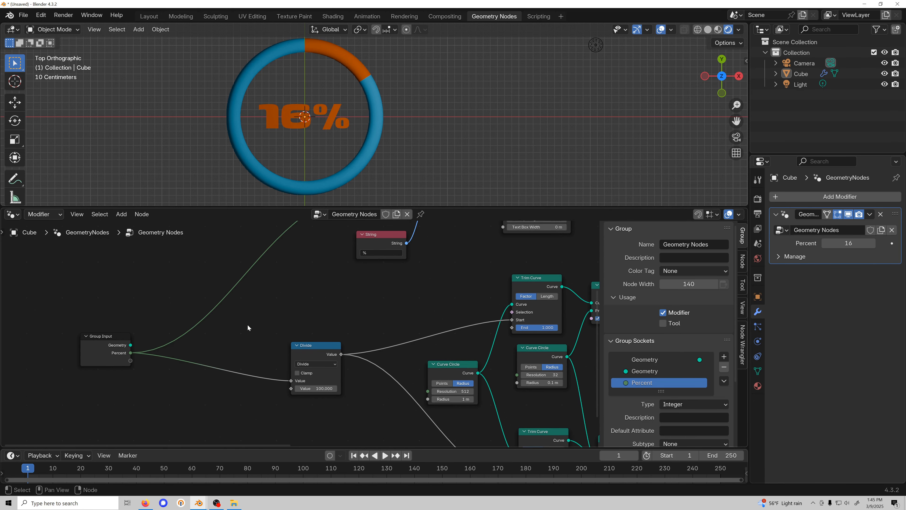
- Try a Clamp node on the link between Group Input and Divide, testing it with Percent at 5
key("shift+a")
type("clam")
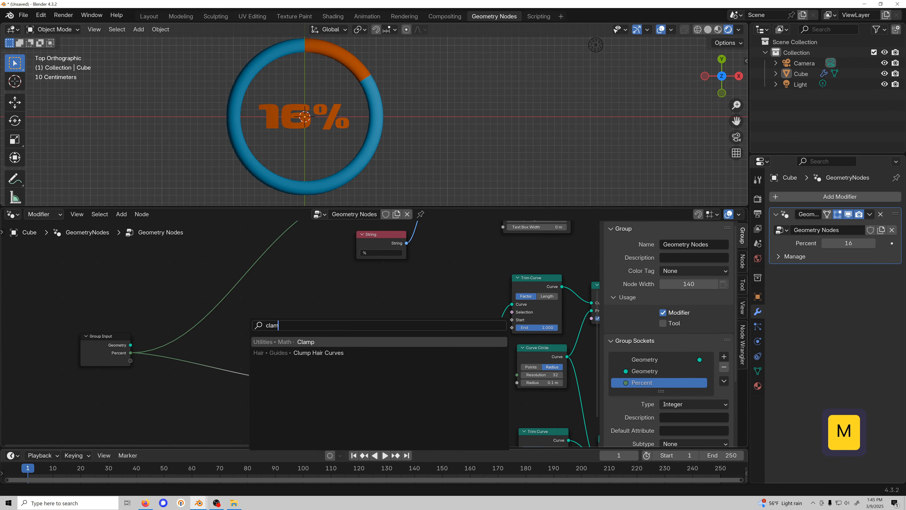
key("Return")
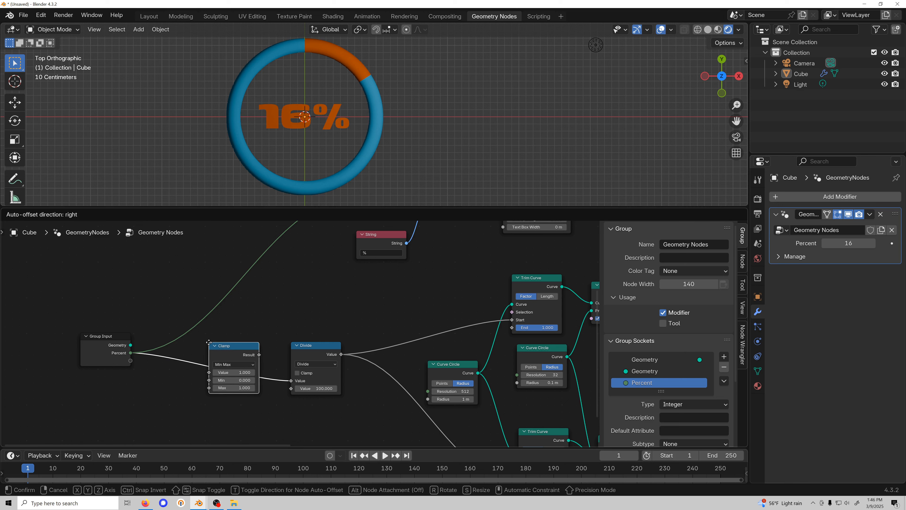
left_click(209, 342)
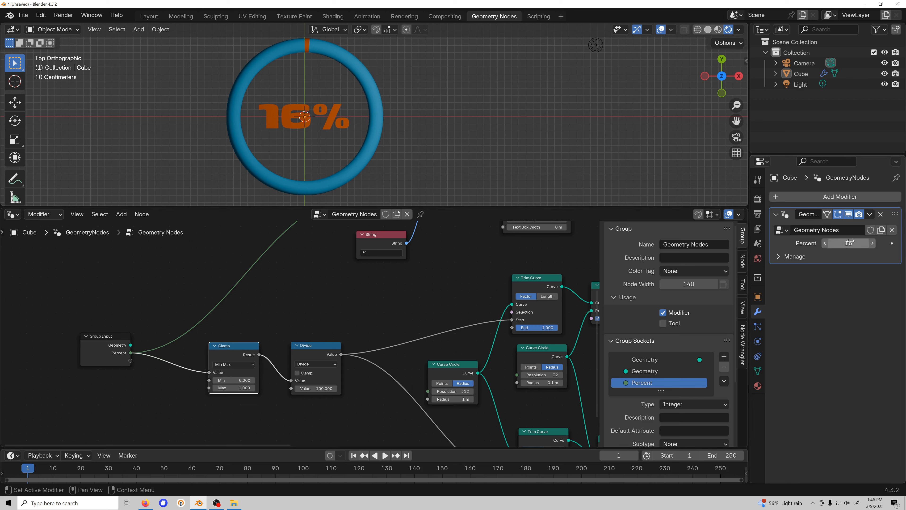
left_click_drag(848, 239, 836, 240)
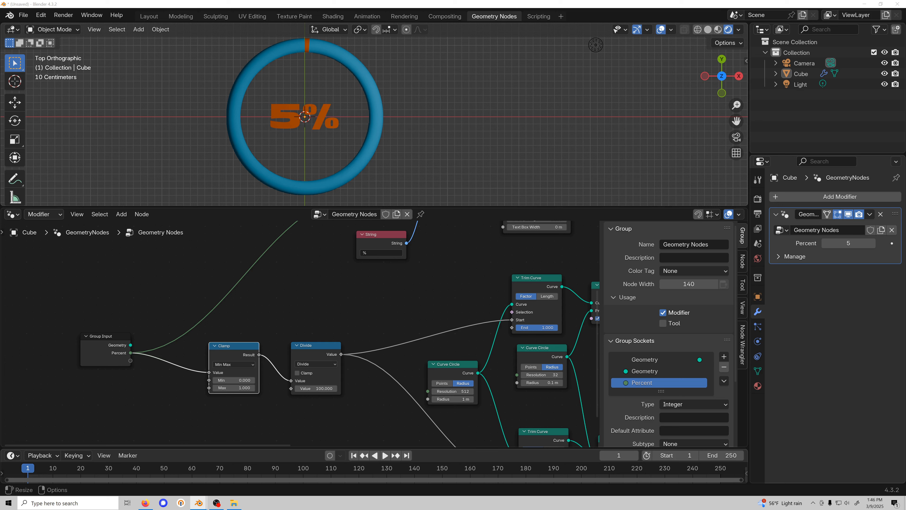
- Try the Clamp node's Range type and raise Percent to 68
middle_click_drag(238, 365, 230, 342)
left_click(230, 341)
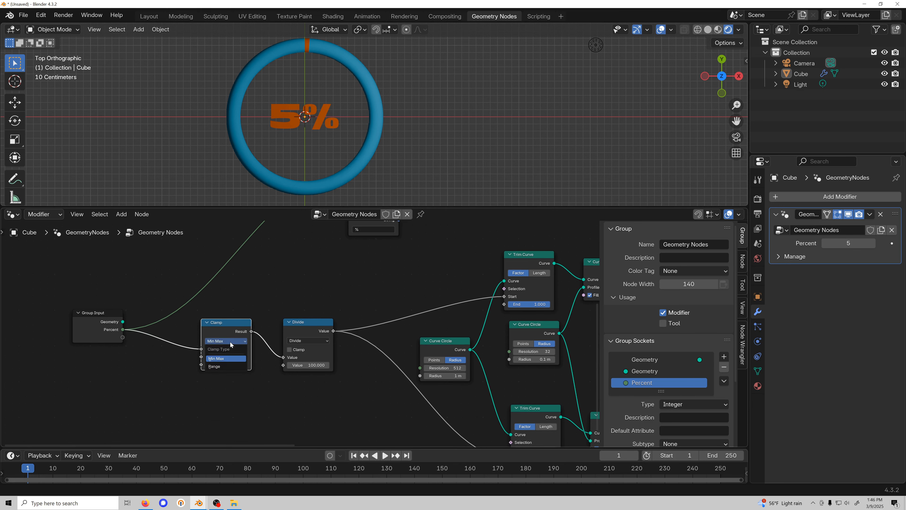
left_click(230, 341)
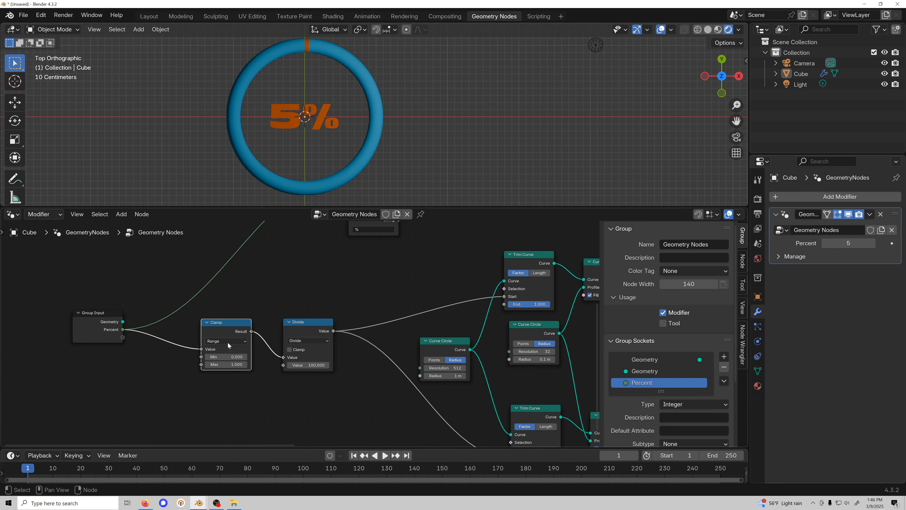
left_click(227, 341)
left_click(224, 357)
mouse_move(852, 243)
left_mouse_down()
mouse_move(843, 243)
mouse_move(863, 244)
left_mouse_up()
- Reconnect the Percent output directly to Divide's Value input and delete the Clamp node
left_click_drag(206, 347, 283, 358)
left_click(233, 333)
key("Delete")
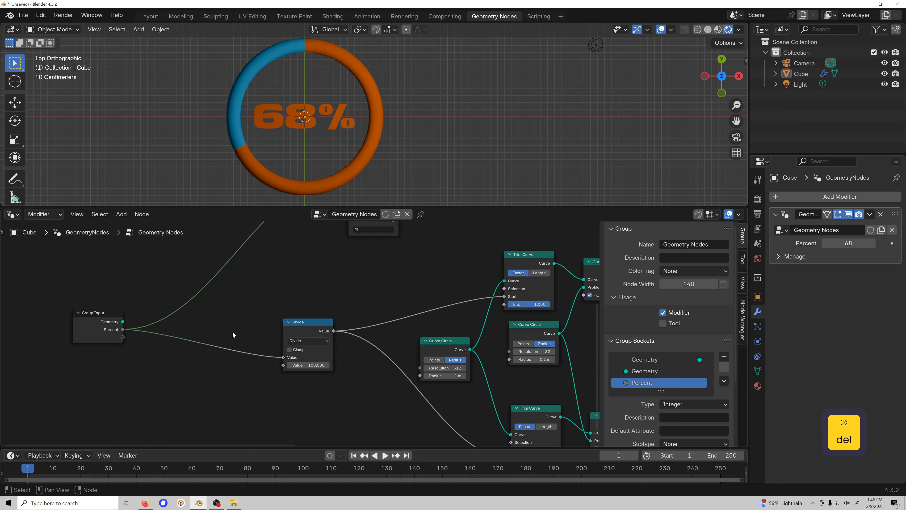
- Set Percent to 0 and raise it to 100 to test the ring and text over the full range
left_click(850, 243)
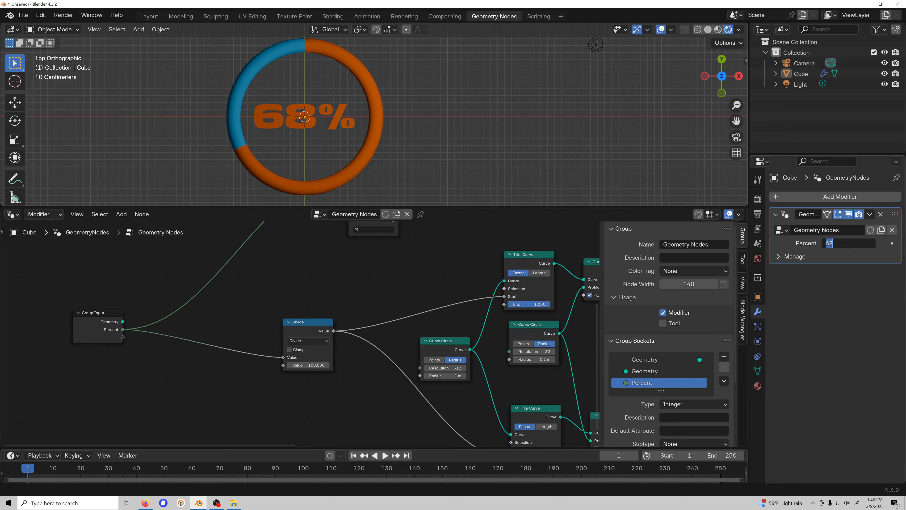
type("0")
key("Return")
left_click_drag(851, 244, 890, 243)
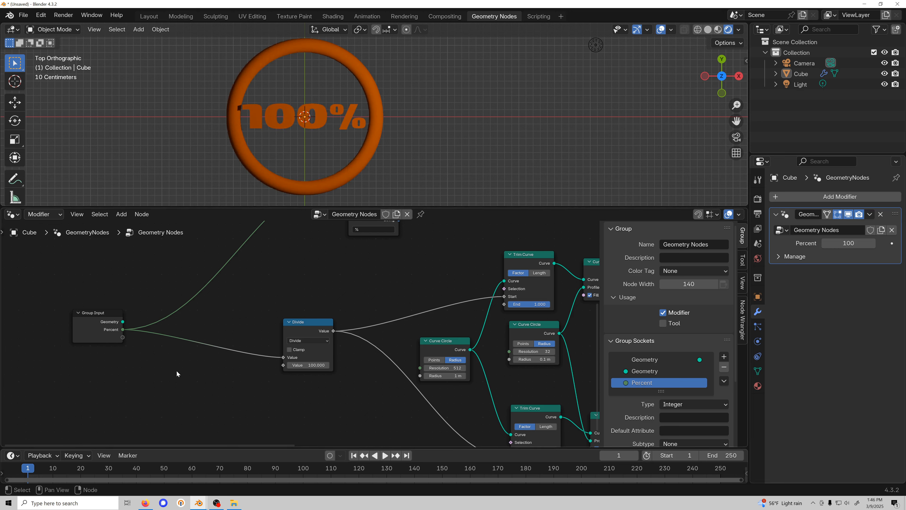
- Join both Percent links at a reroute point and insert a new Clamp node between it and Group Input
key("shift+a")
type("clam")
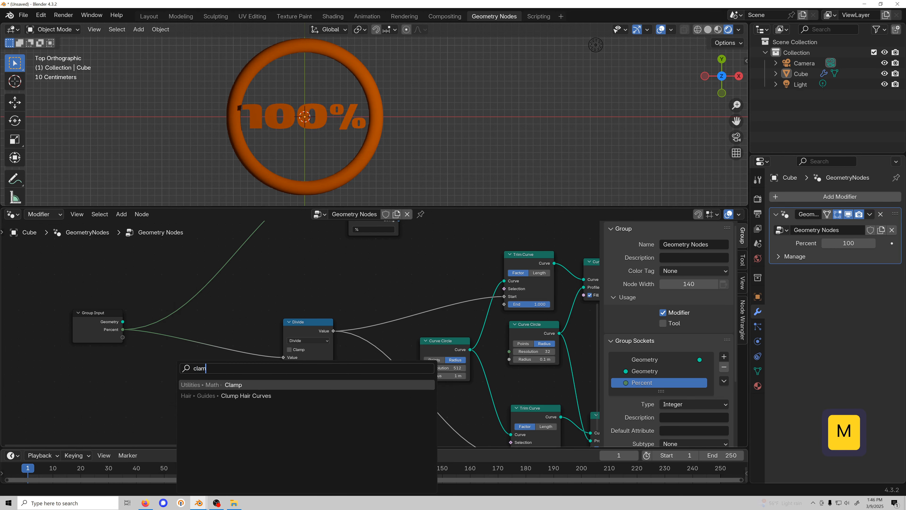
left_click(186, 384)
left_click(154, 366)
left_click_drag(112, 316, 78, 321)
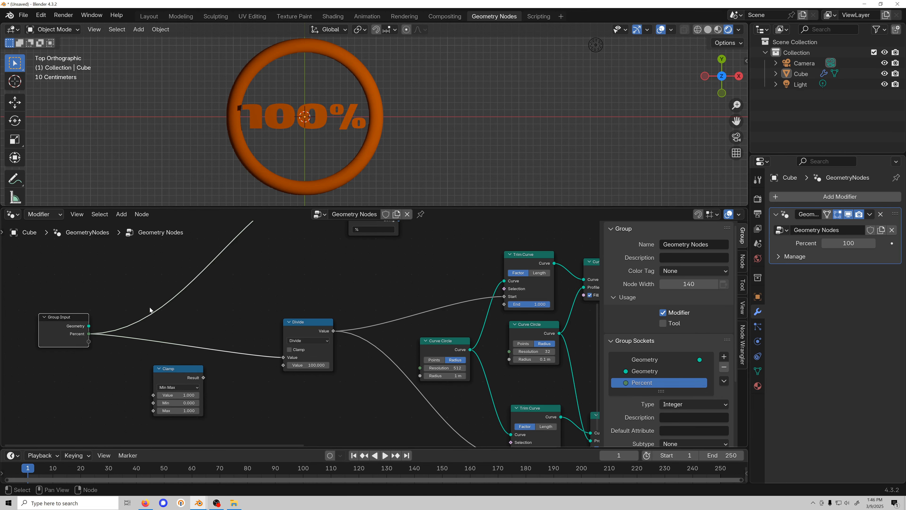
right_click_drag(158, 291, 142, 361, "shift")
left_click_drag(181, 370, 131, 314)
- Set the Clamp node's Max to 100 and lower Percent to -49 to test the limit
left_click(137, 355)
type("100")
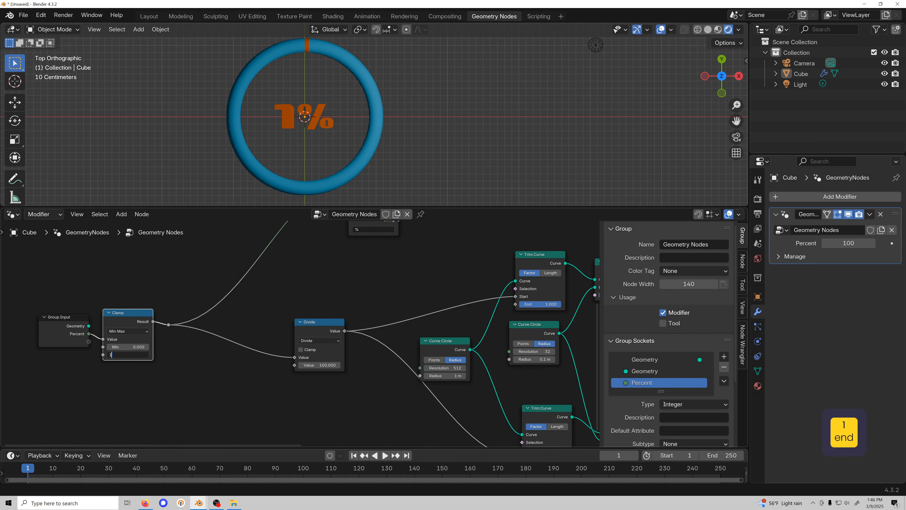
key("Return")
left_click_drag(852, 244, 794, 244)
- Move the Clamp node up against the reroute point on its output link
middle_click_drag(133, 307, 170, 313)
left_click_drag(163, 320, 179, 319)
middle_click_drag(207, 278, 202, 320)
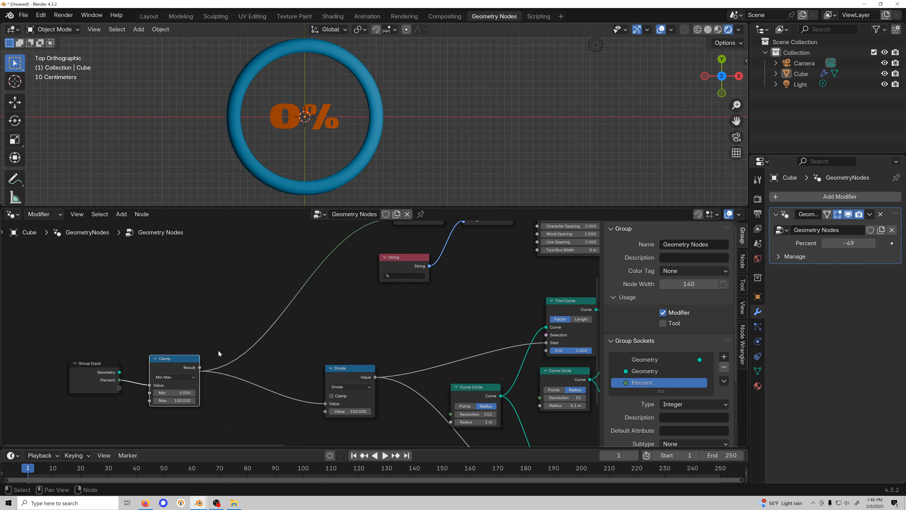
- Shift the Group Input and Clamp nodes away from the reroute point so that their links are spaced out clearly
left_click_drag(172, 359, 158, 356)
left_click_drag(102, 364, 59, 358)
mouse_move(156, 354)
left_mouse_down()
mouse_move(138, 351)
mouse_move(164, 357)
left_mouse_up()
middle_click_drag(214, 356, 190, 335)
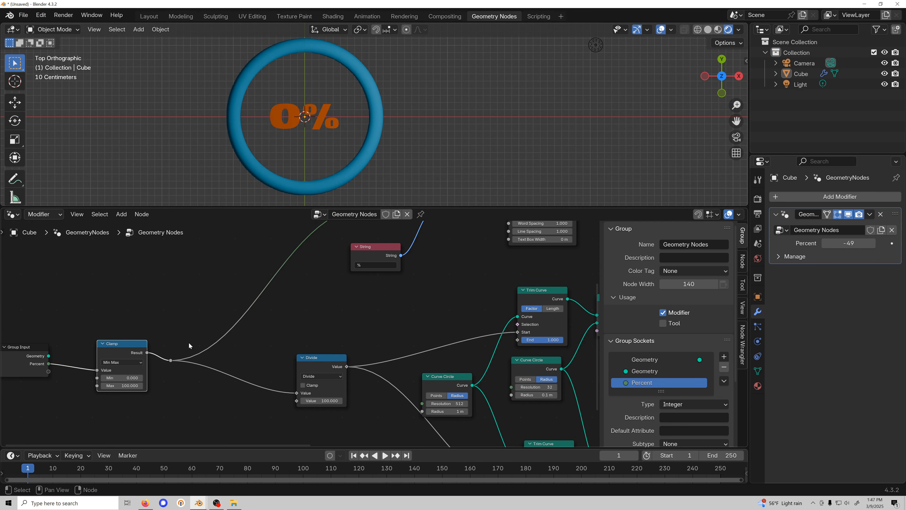
mouse_move(110, 352)
left_mouse_down()
mouse_move(110, 361)
mouse_move(109, 353)
left_mouse_up()
- Move the Divide node slightly toward the ring's Curve Circle and tuck the % String node closer beneath Value to String
middle_click_drag(266, 267, 209, 336)
middle_click_drag(220, 383, 228, 322)
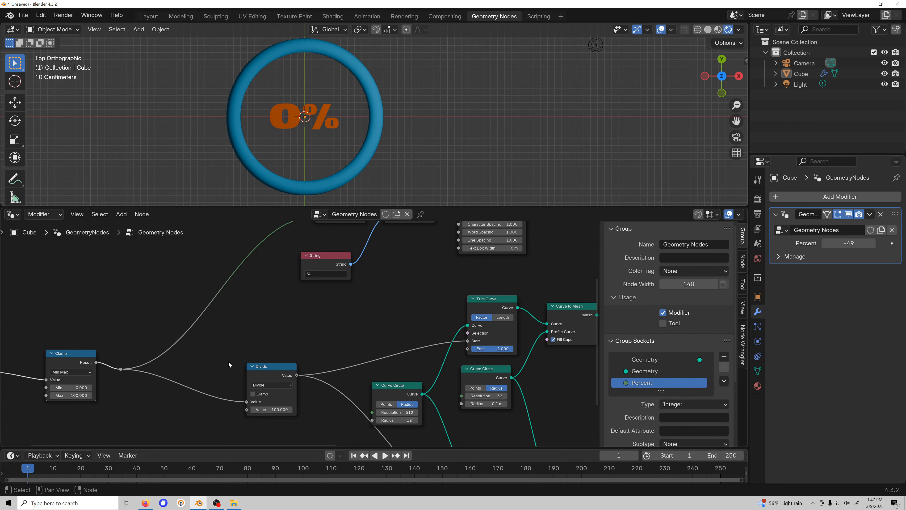
left_click_drag(268, 368, 278, 366)
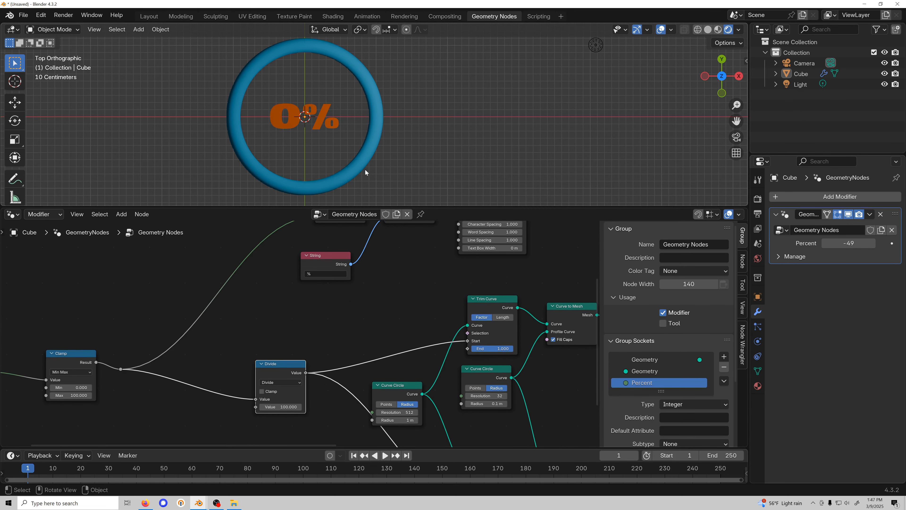
middle_click_drag(237, 356, 201, 406)
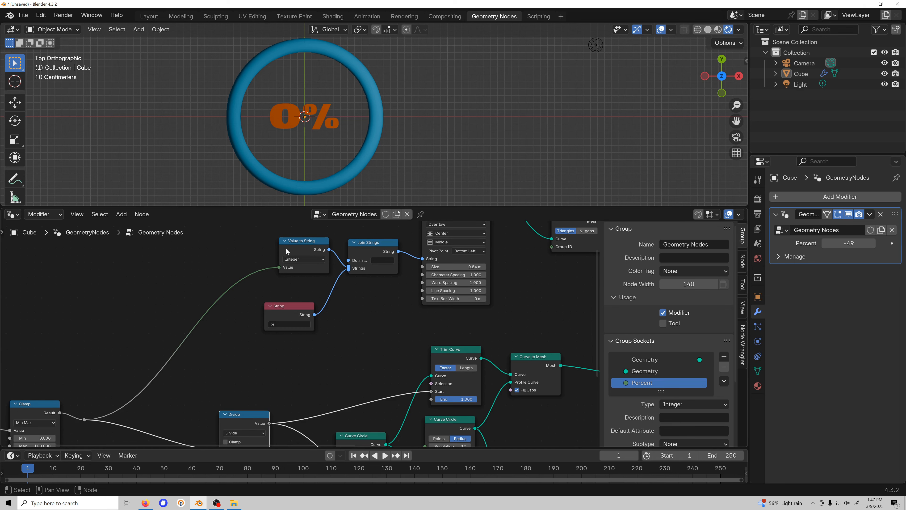
left_click_drag(296, 312, 312, 298)
scroll(271, 329, "down", 2)
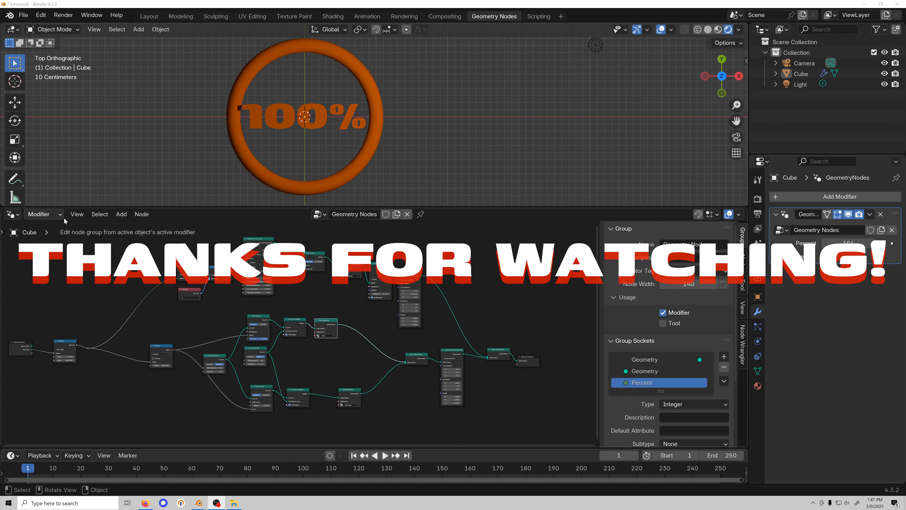
- Tidy the text branch by moving the nodes between String to Curves and the final join upward and closer together
middle_click_drag(220, 292, 263, 294)
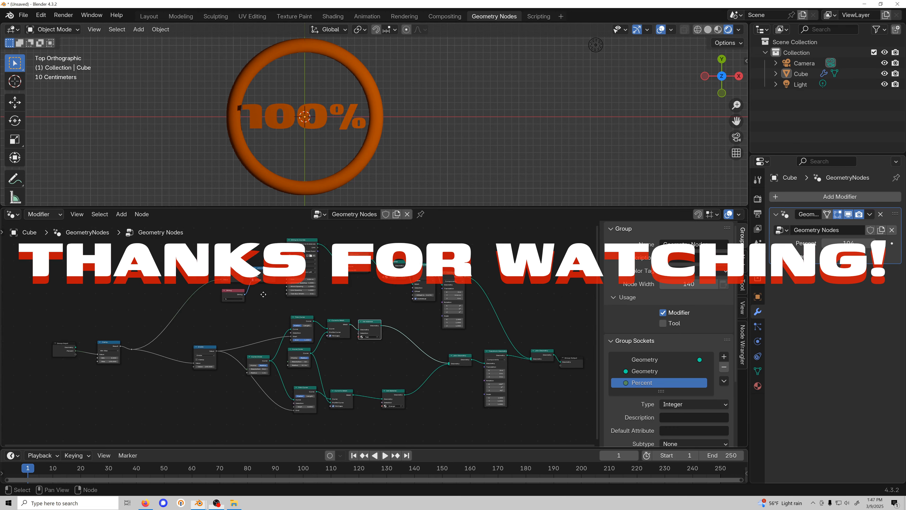
middle_click_drag(420, 278, 328, 279)
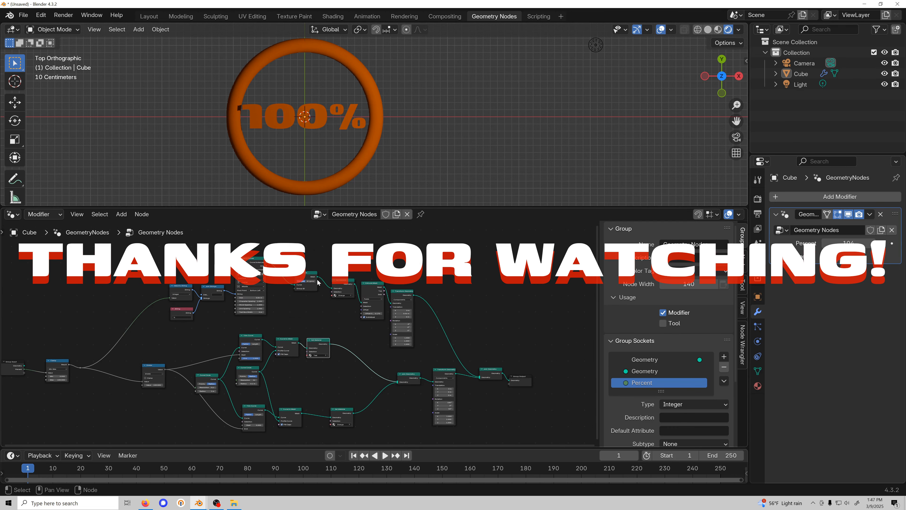
left_click_drag(309, 274, 327, 255)
left_click_drag(373, 283, 358, 260)
left_click_drag(404, 292, 386, 260)
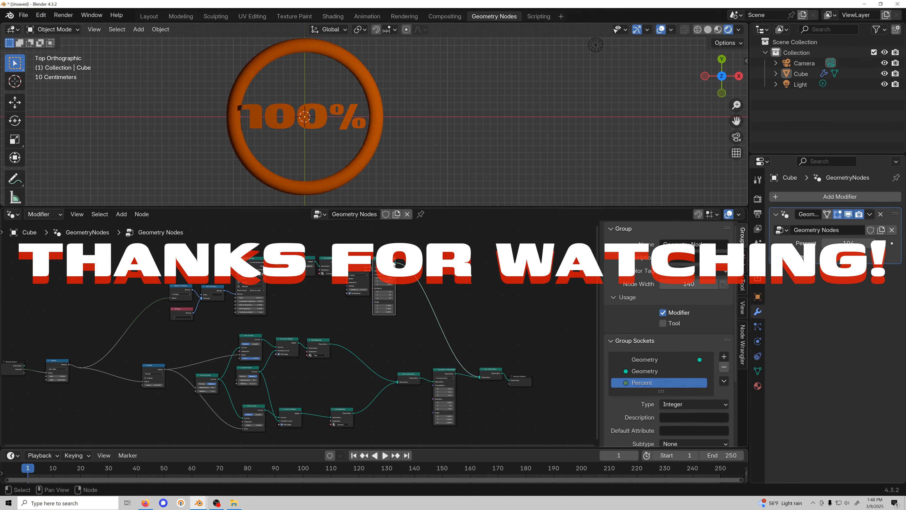